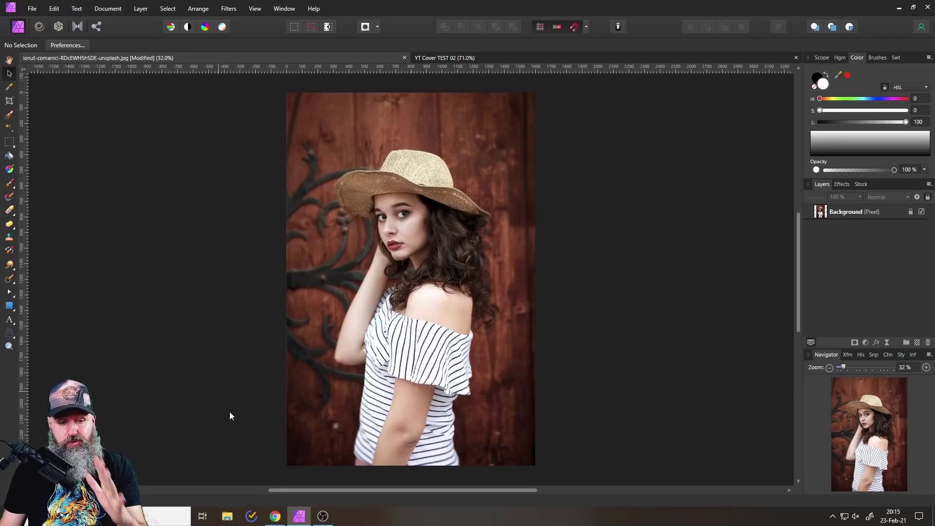
Switch from the portrait in Affinity Photo to the Filter Forge website in Chrome.
click(276, 517)
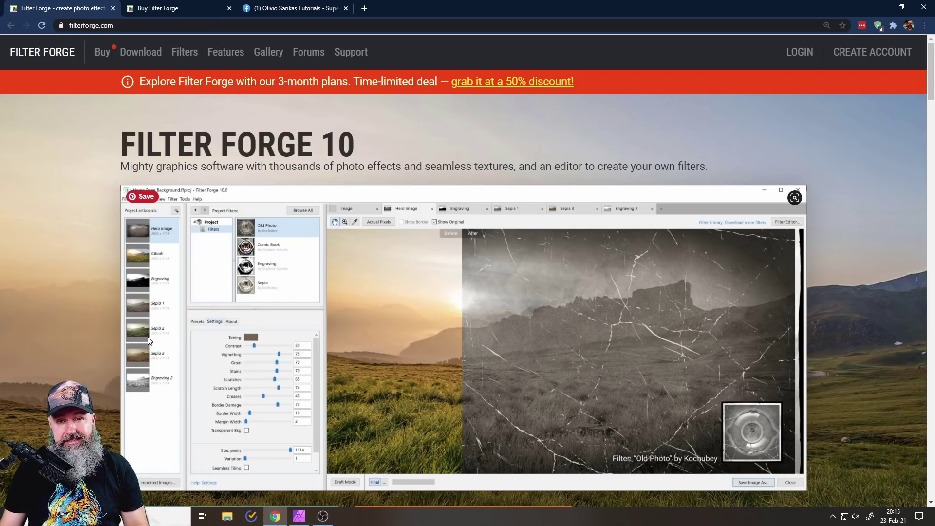
Review the Basic and Professional edition prices on the Buy Filter Forge page, then go to the Facebook tab.
click(175, 9)
drag(232, 191, 140, 187)
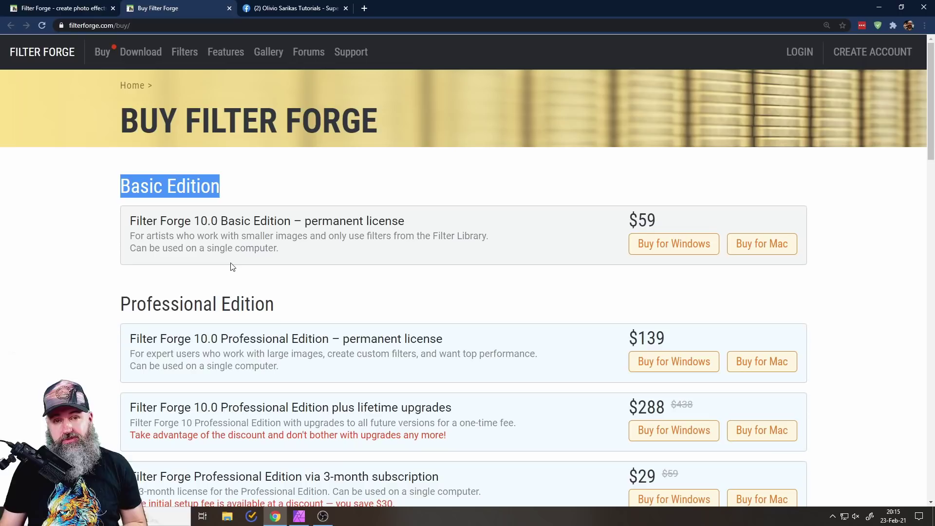
double_click(161, 305)
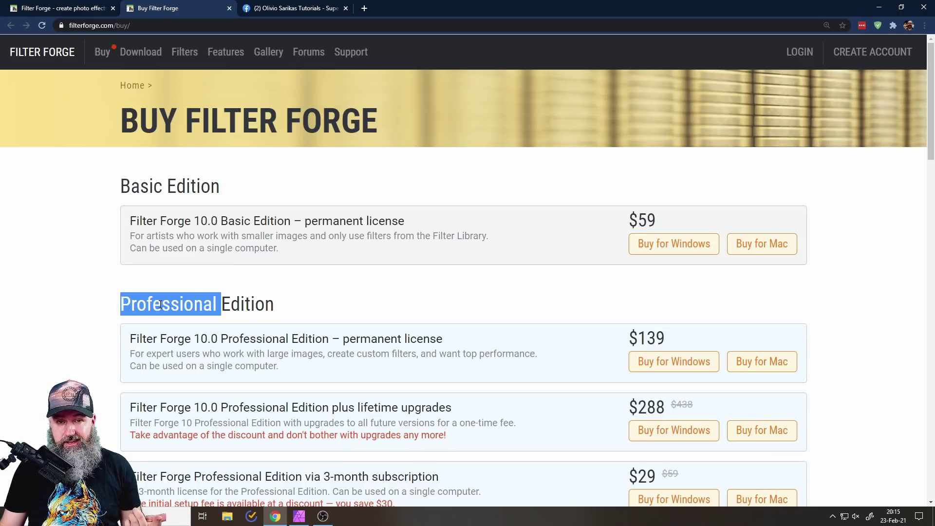
click(615, 307)
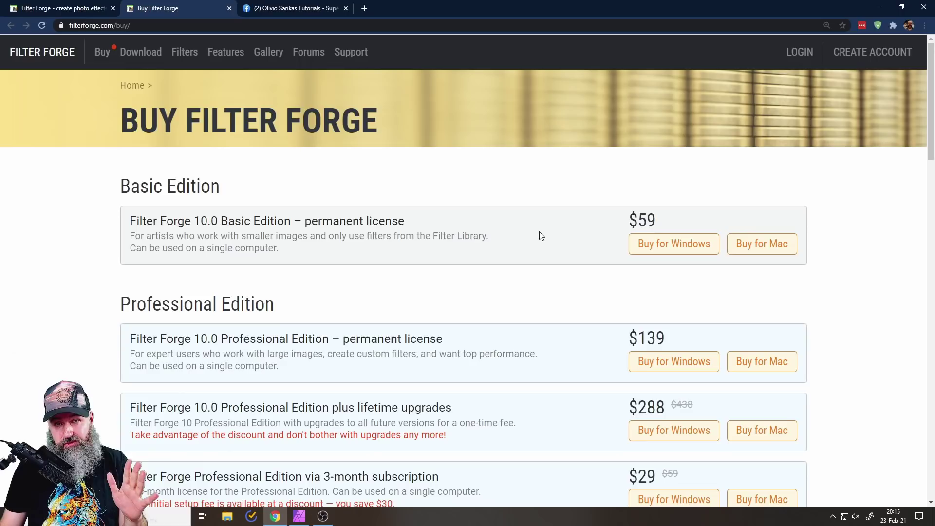
key(ctrl+Tab)
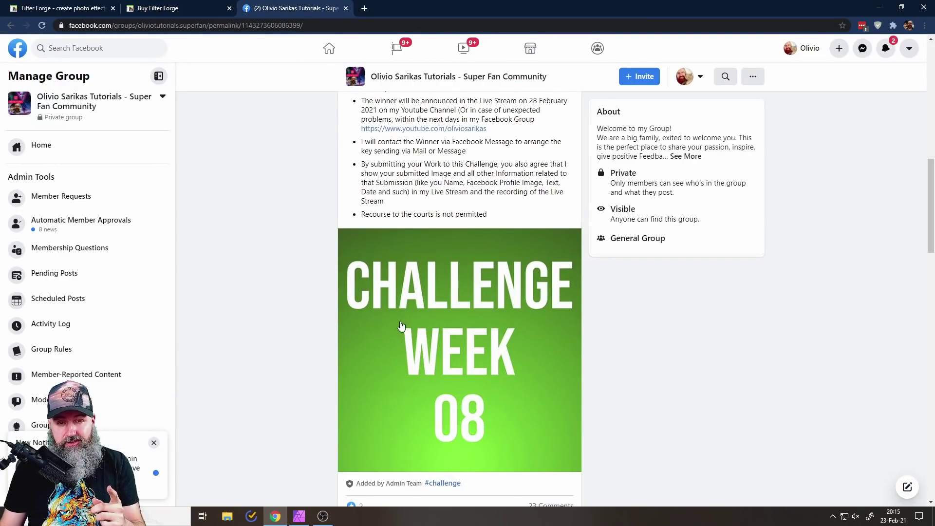
Read the Filter Forge Challenge post's rules and contest details, then return to Affinity Photo.
scroll(401, 326, up, 8)
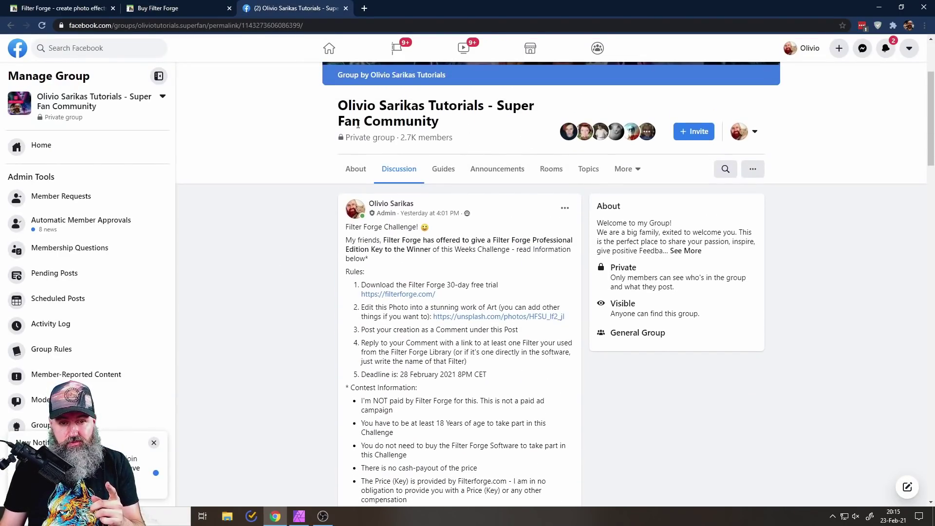
scroll(327, 267, down, 2)
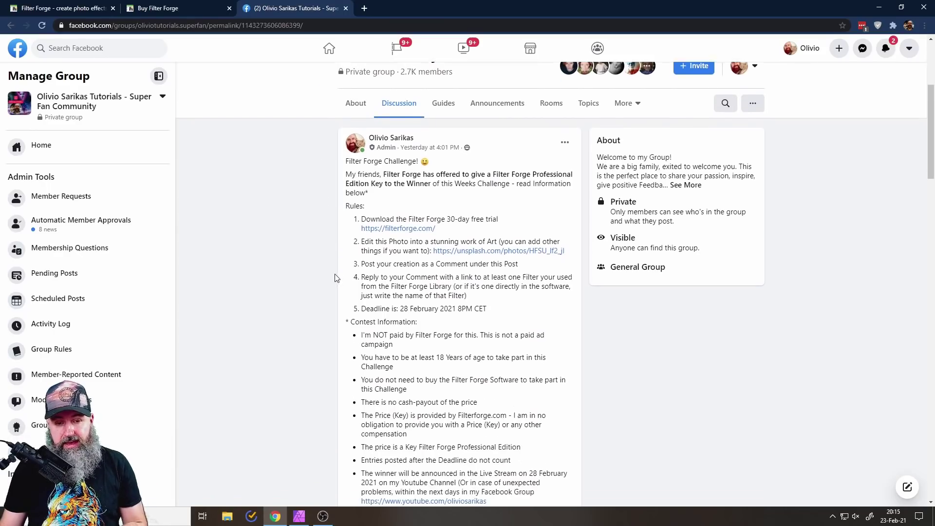
drag(347, 175, 517, 281)
scroll(508, 344, up, 3)
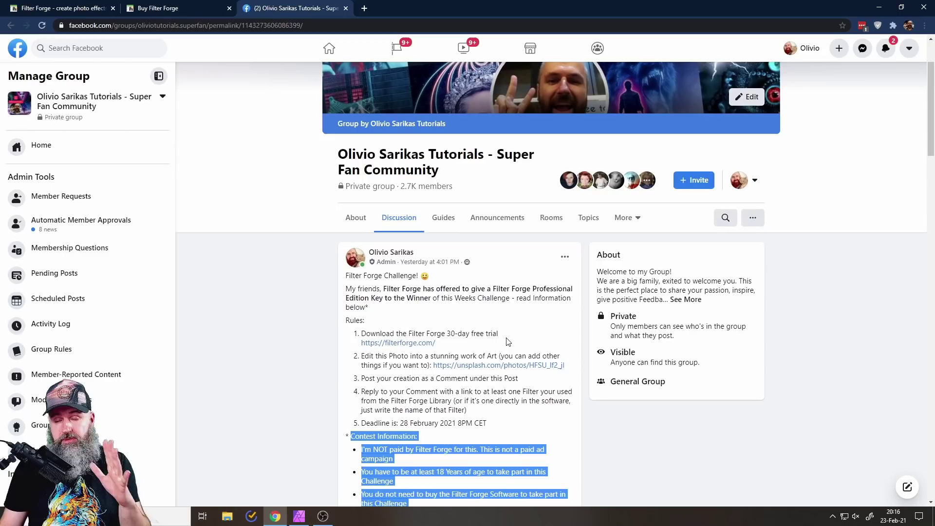
click(300, 517)
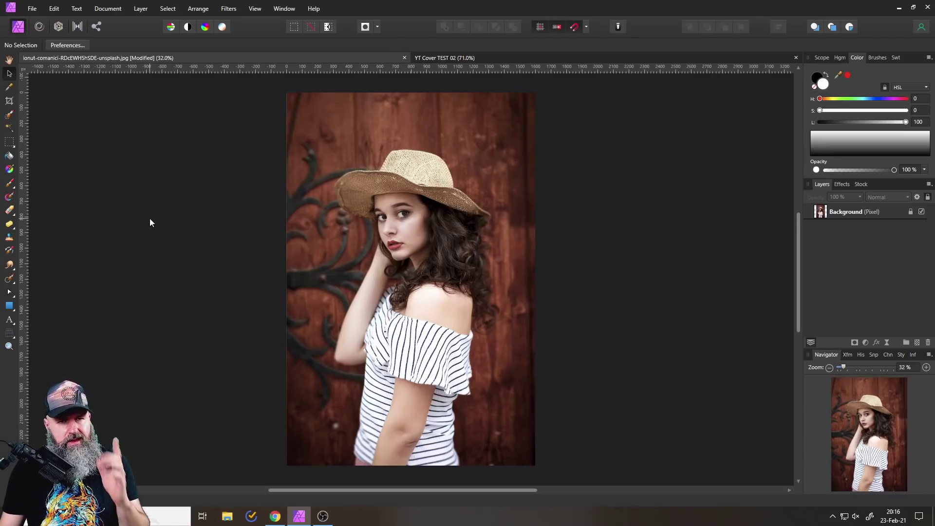
Bring up File > New, showing the Web preset FHD 1080p at 1920 × 1080 px, 72 DPI.
click(32, 8)
click(33, 28)
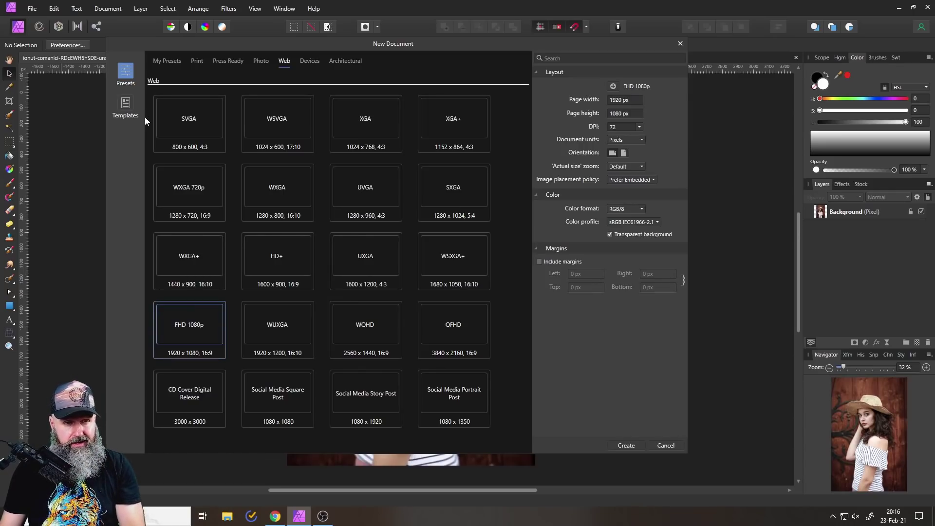
Switch the New Document dialog to Templates to list folders like Creative, Mockups and Work Formats.
click(116, 108)
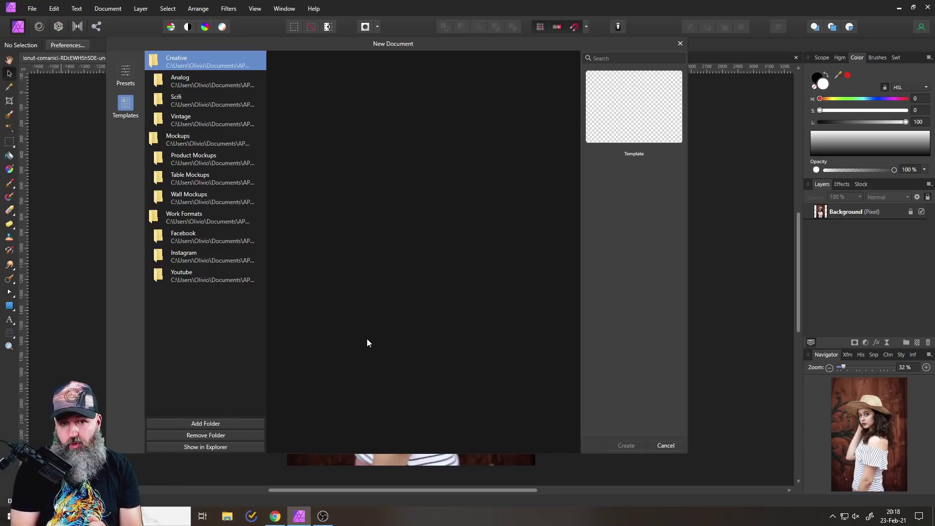
Dismiss the New Document dialog without creating a document, leaving the portrait open.
key(Escape)
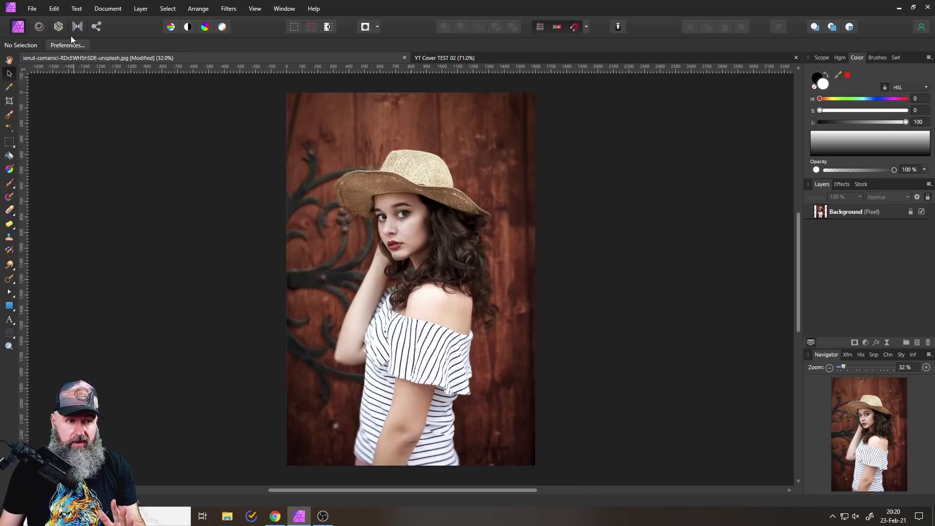
Pick Analog Discolor 10.jpg from Analog Dreams PRO > Analog Discolor to place.
click(30, 9)
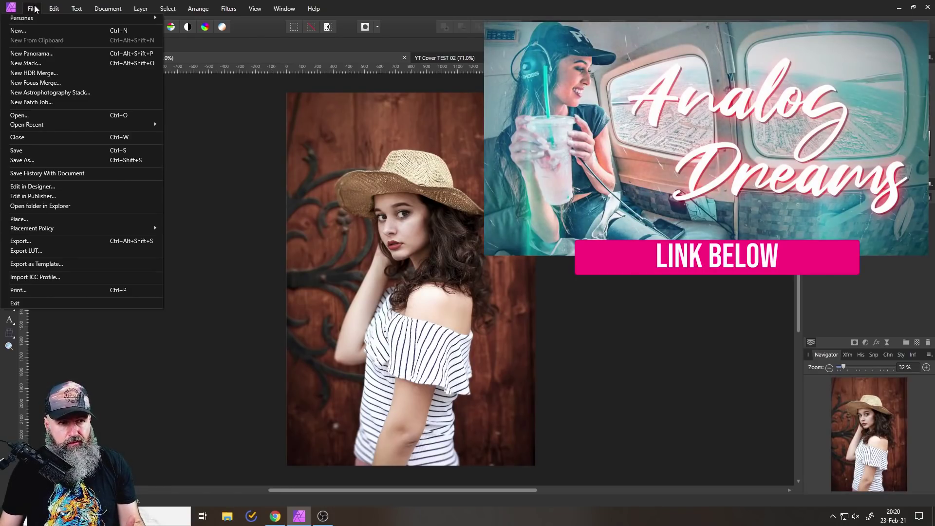
click(36, 219)
click(336, 25)
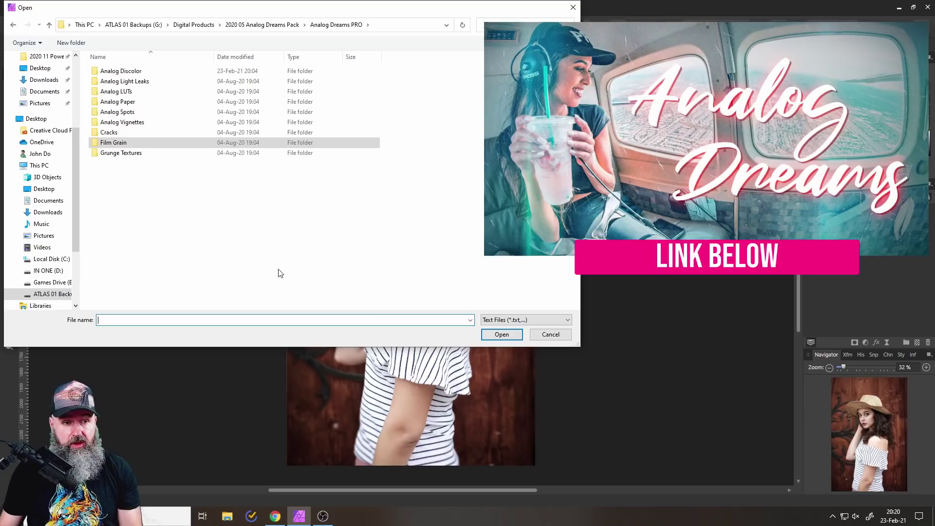
double_click(141, 71)
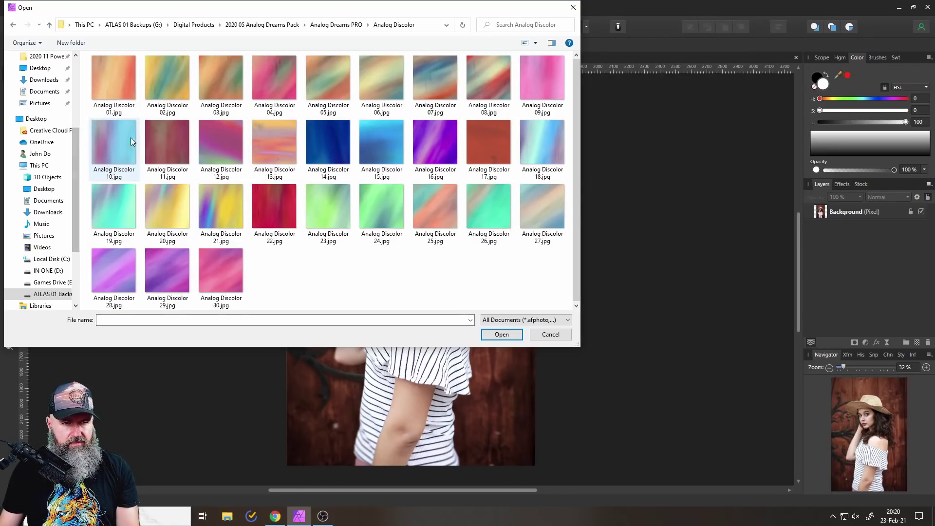
double_click(109, 141)
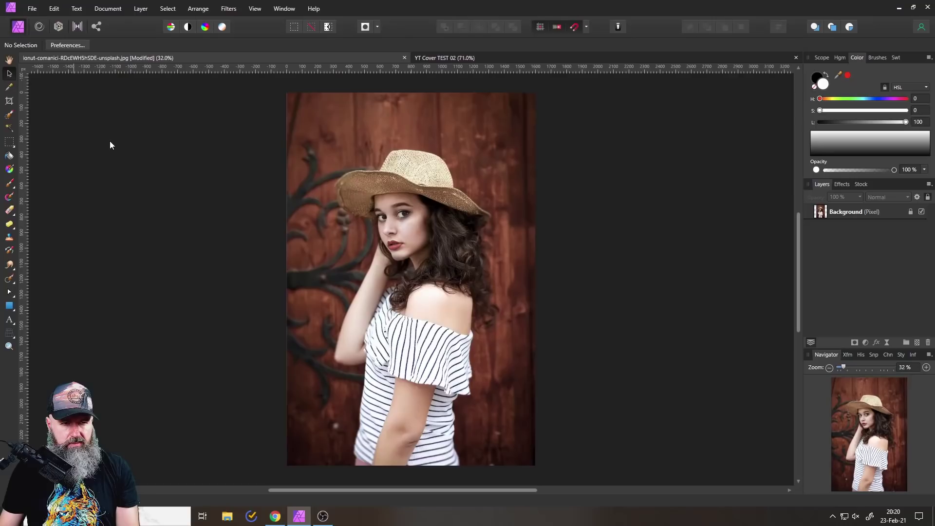
Drop the discolor texture onto the portrait and set its blend mode to Soft Light.
click(408, 248)
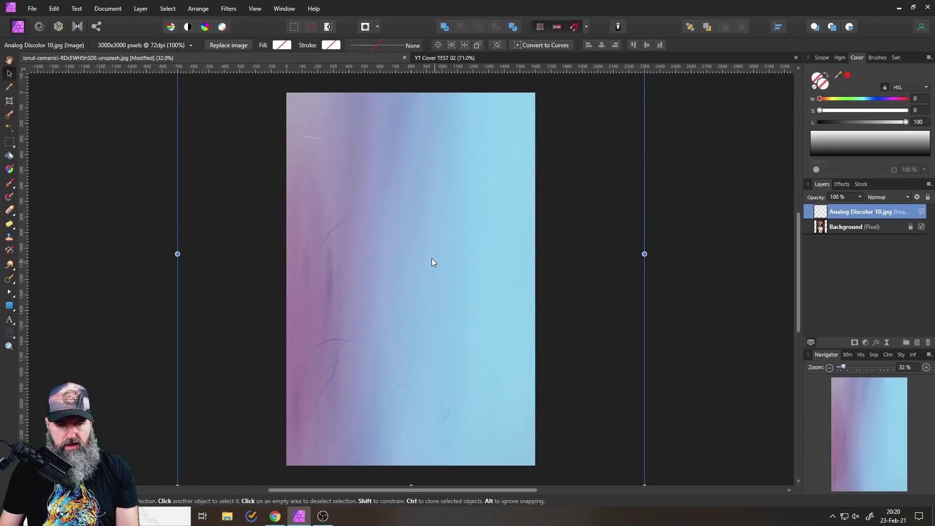
drag(349, 374, 373, 312)
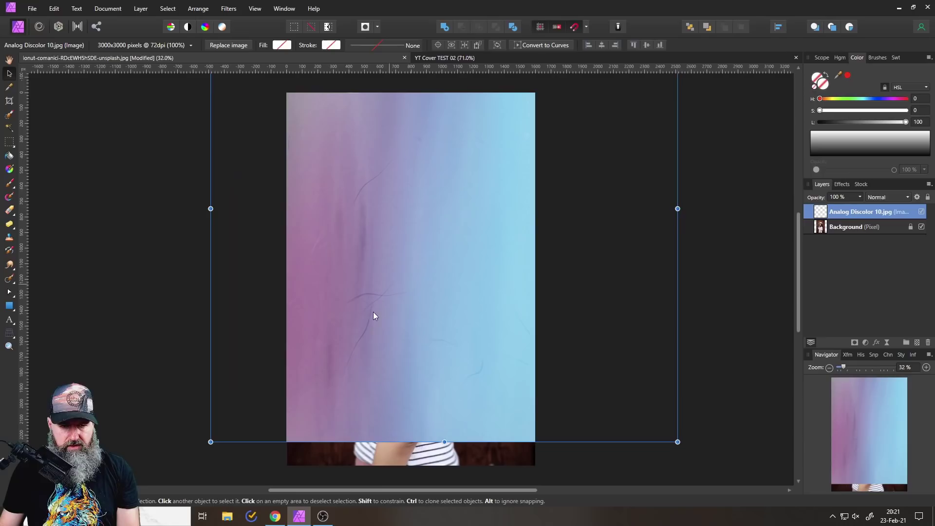
drag(378, 270, 396, 271)
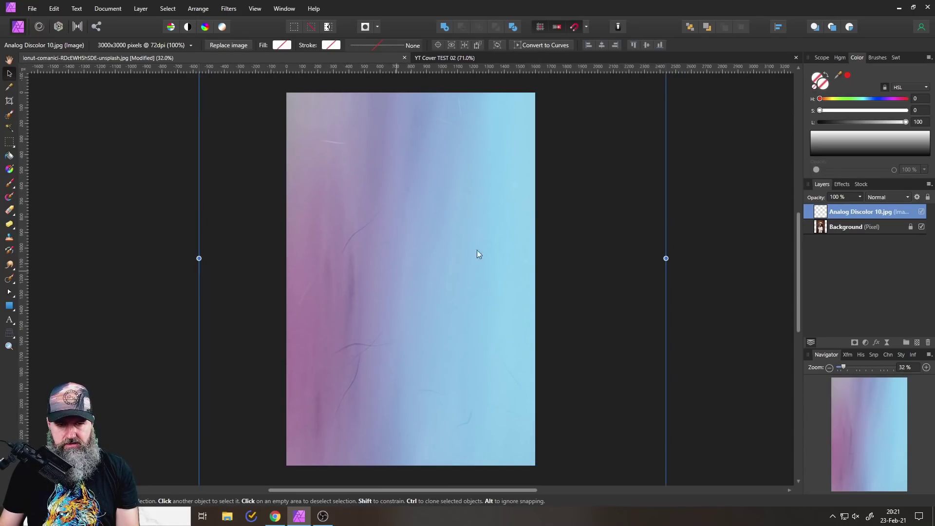
click(881, 200)
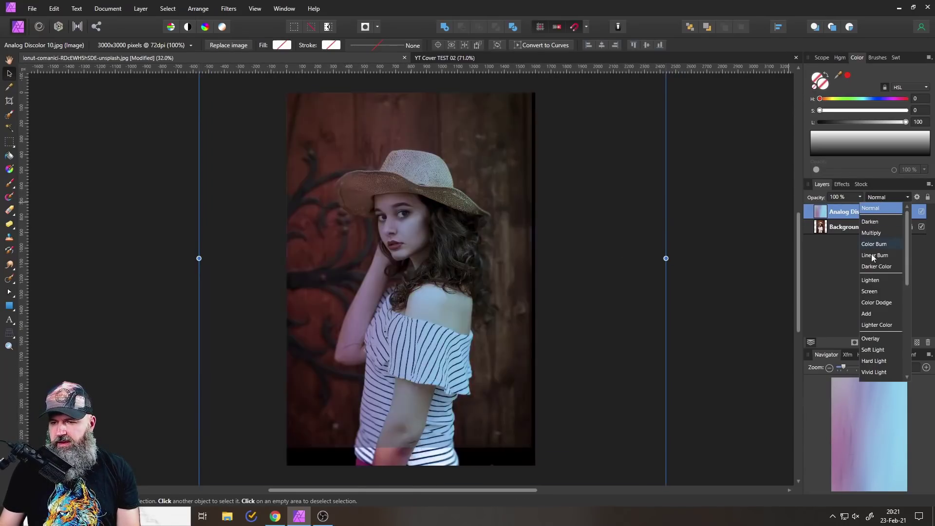
click(882, 352)
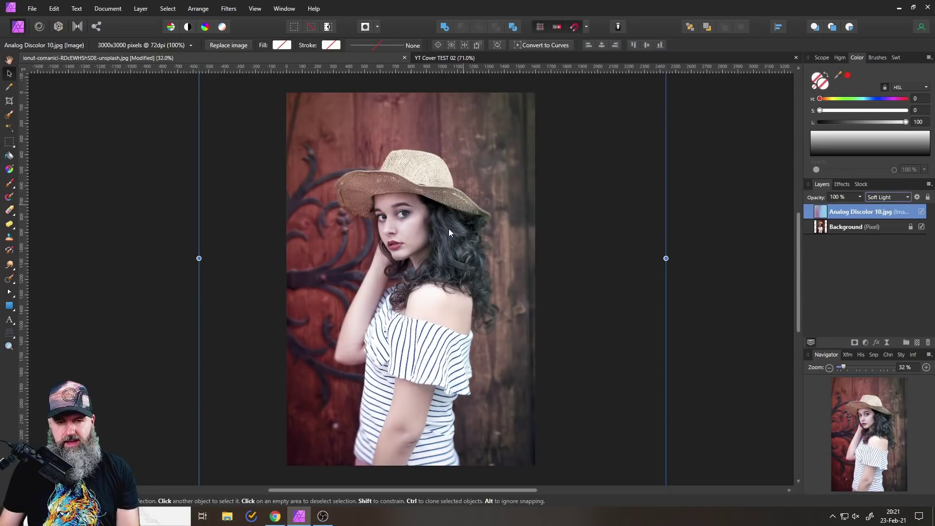
Enlarge and shift the texture past the page edges so it covers the whole portrait.
drag(449, 229, 447, 317)
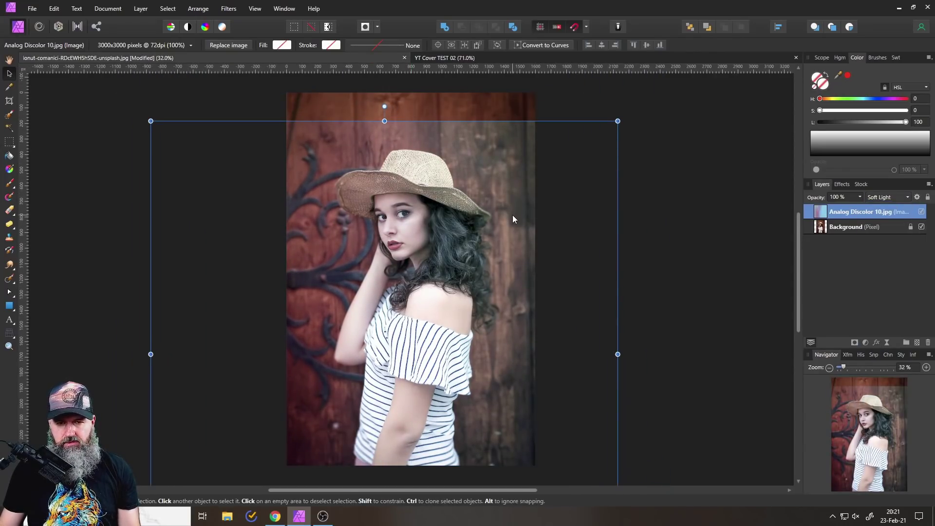
key(ctrl+z)
drag(562, 196, 759, 50)
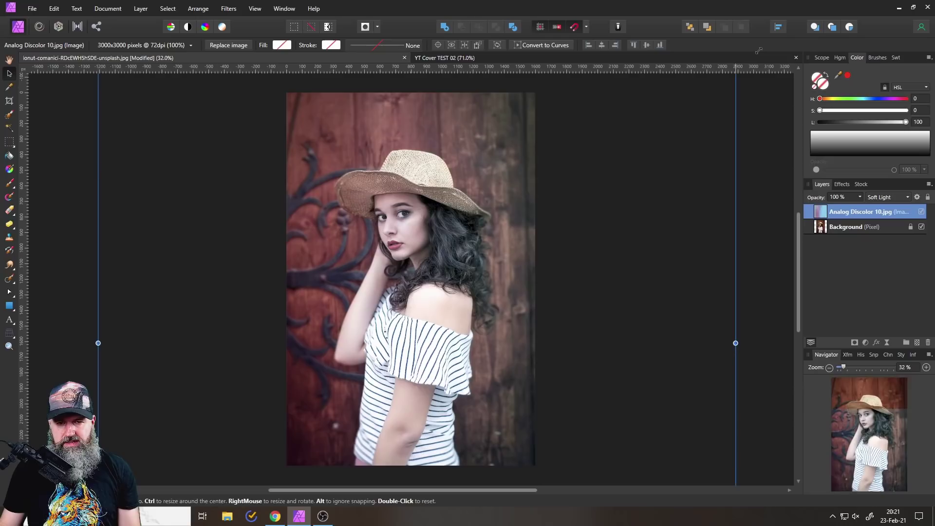
drag(527, 212, 507, 198)
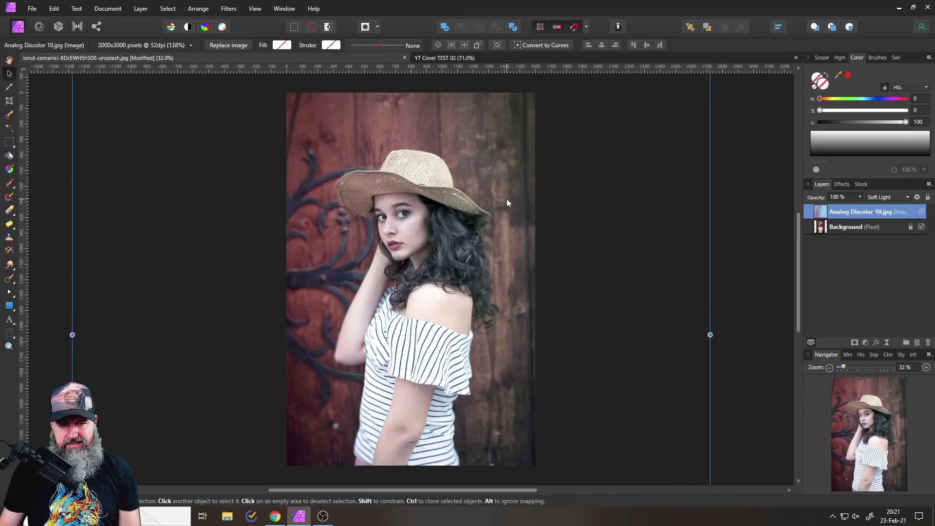
Choose Analog Vignette 03.jpg from the Analog Vignettes folder to place.
click(32, 8)
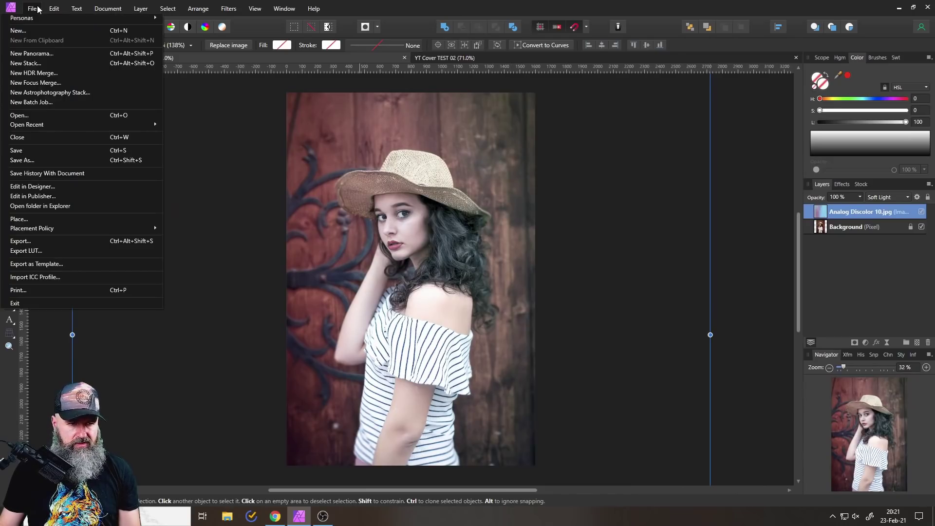
click(20, 219)
click(336, 24)
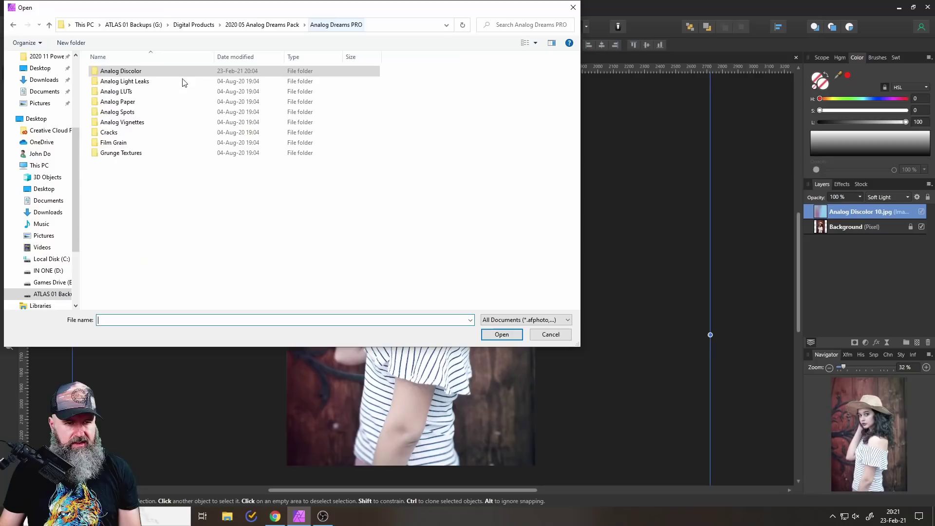
double_click(188, 123)
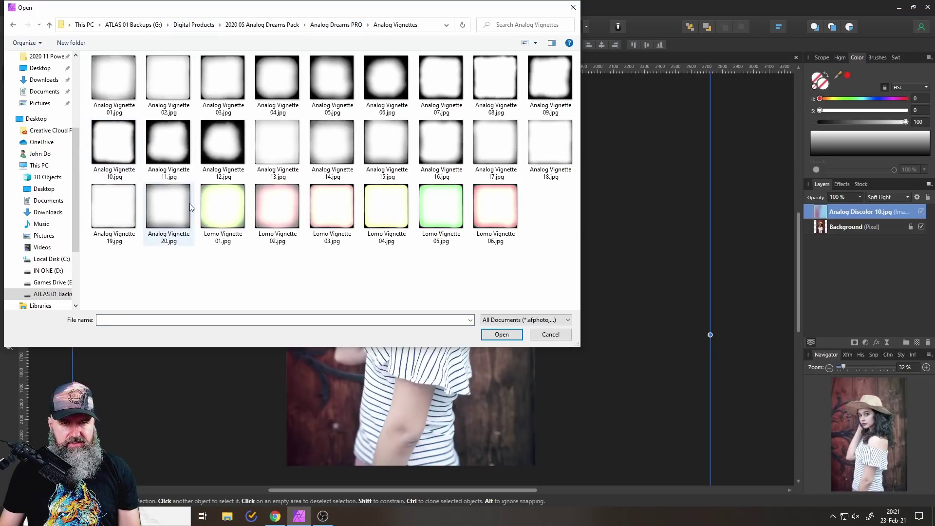
double_click(223, 80)
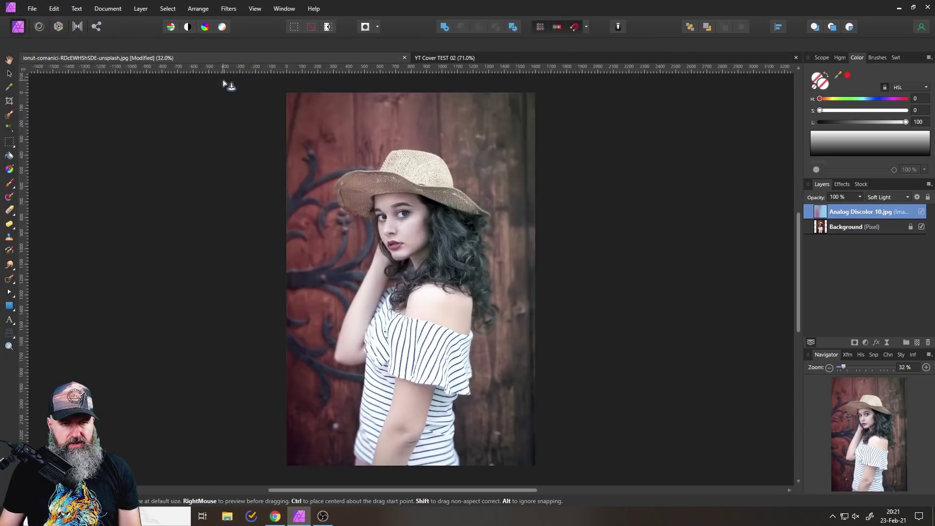
Drop the vignette onto the canvas and resize it to match the photo's frame.
click(367, 254)
drag(352, 255, 426, 242)
scroll(439, 288, down, 2)
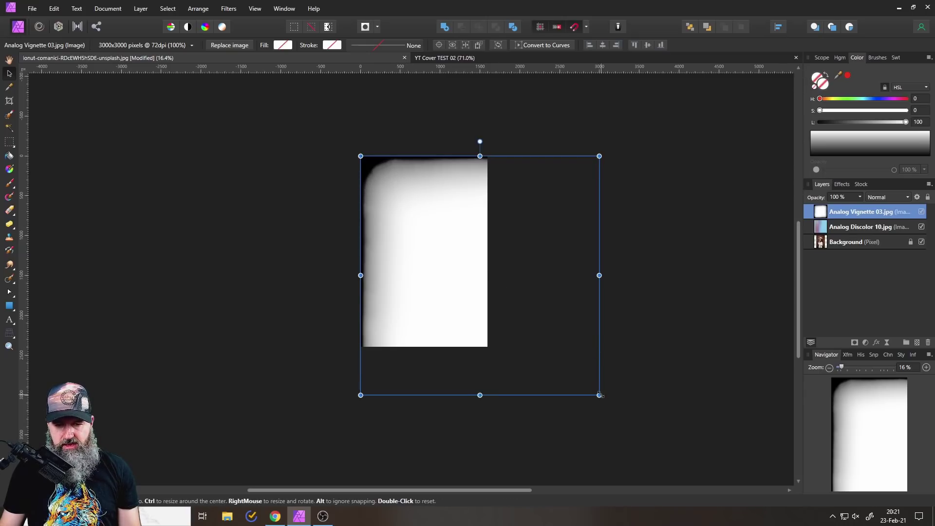
drag(600, 395, 487, 347)
scroll(425, 238, up, 2)
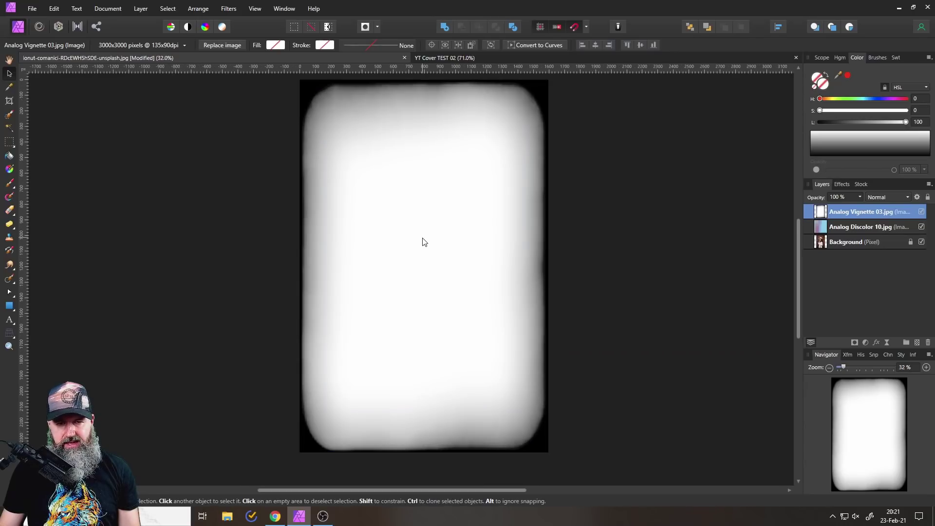
Set the vignette to Multiply and toggle its visibility to compare the look.
click(881, 197)
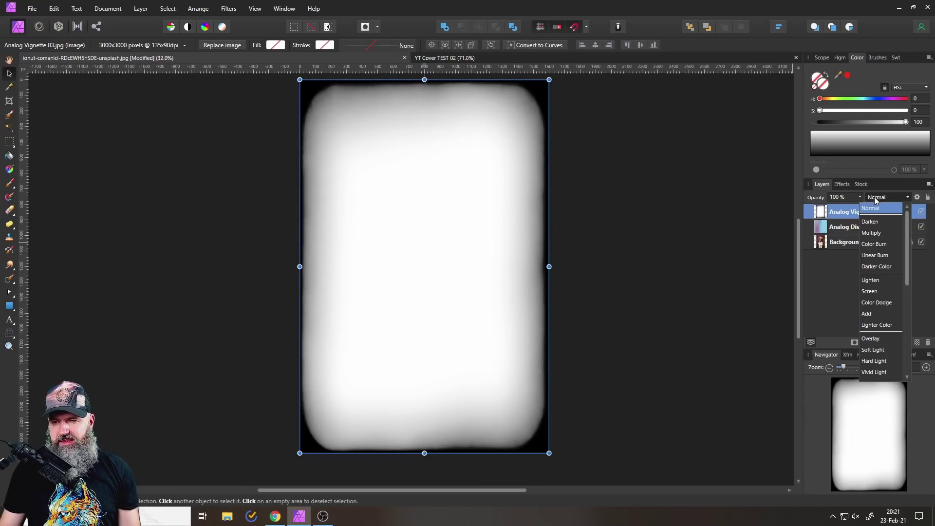
click(876, 234)
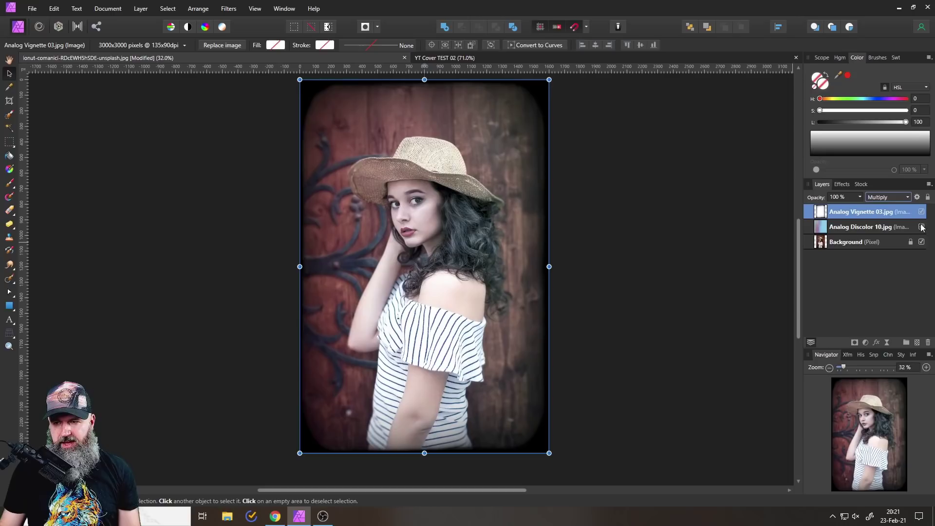
click(922, 214)
click(922, 213)
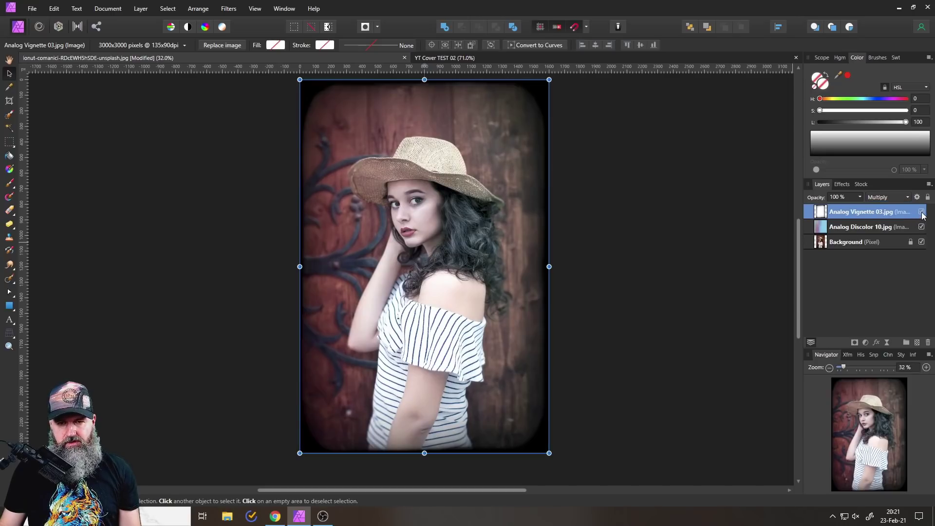
click(922, 214)
click(922, 214)
click(922, 213)
click(922, 213)
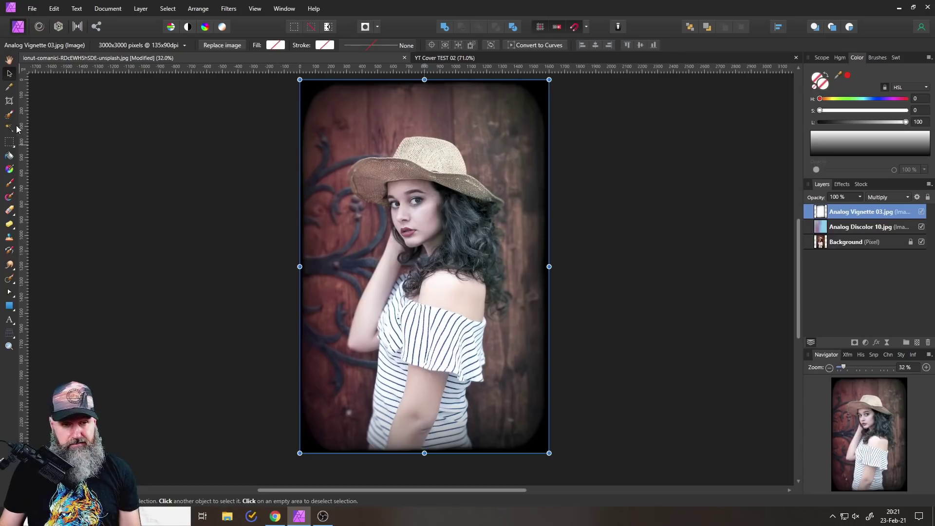
Pick Grain-Color-pixelated.jpg from Analog Dreams PRO > Film Grain to place.
click(32, 9)
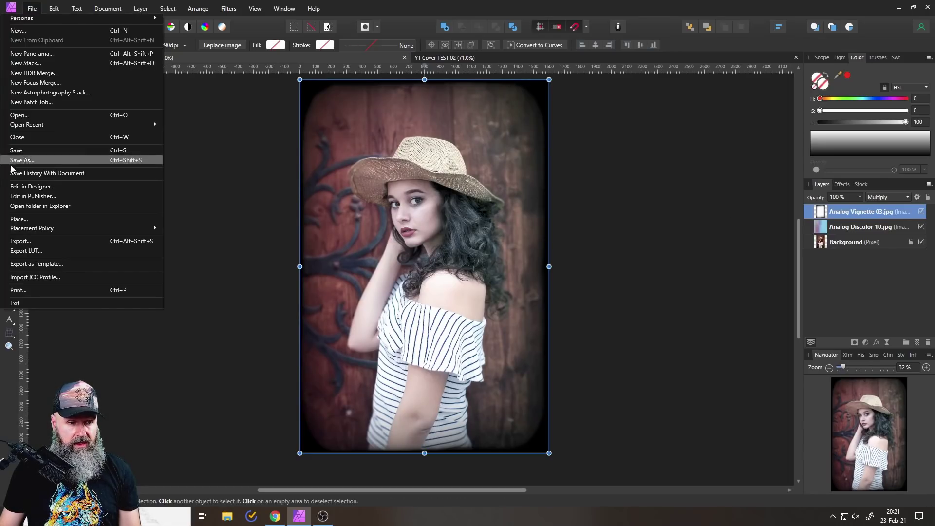
click(31, 219)
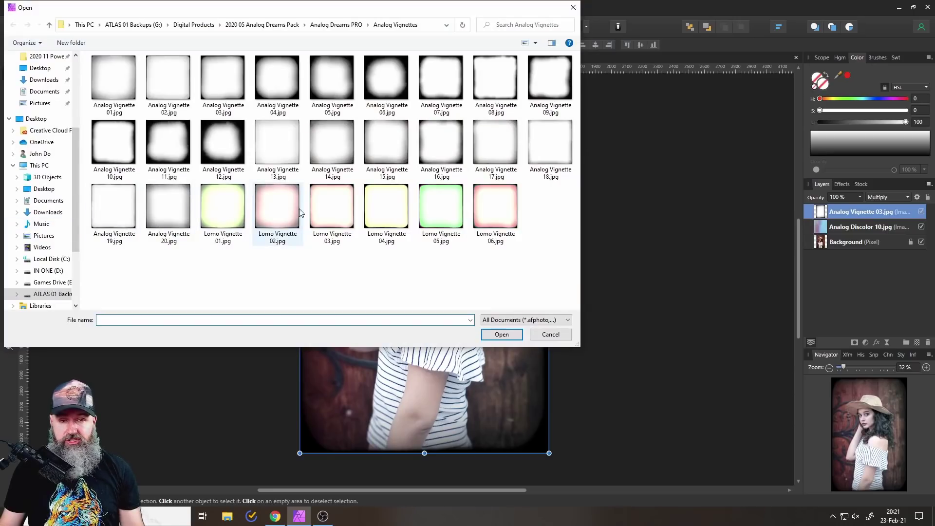
click(344, 25)
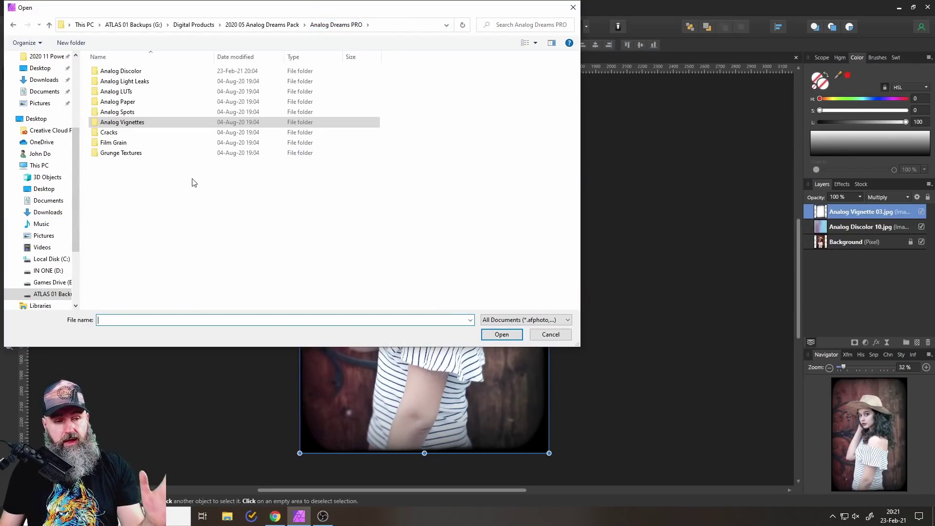
double_click(128, 142)
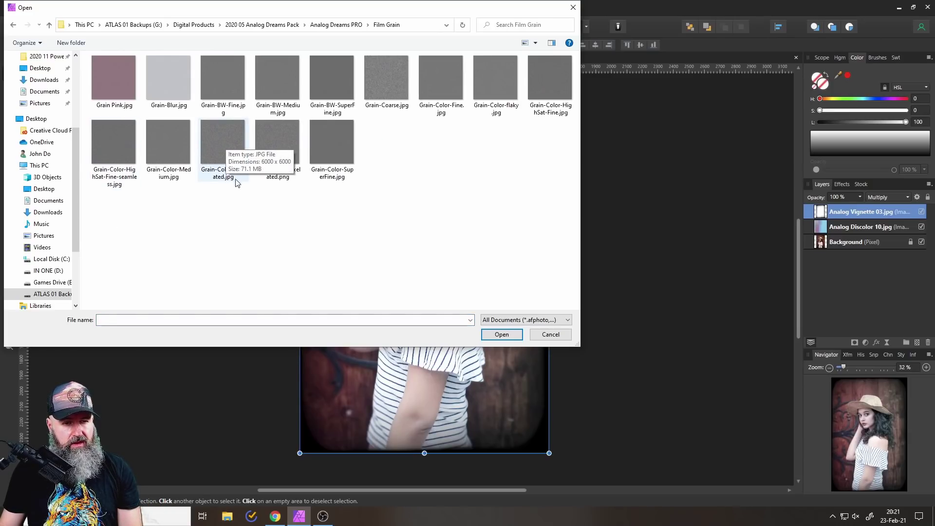
double_click(219, 133)
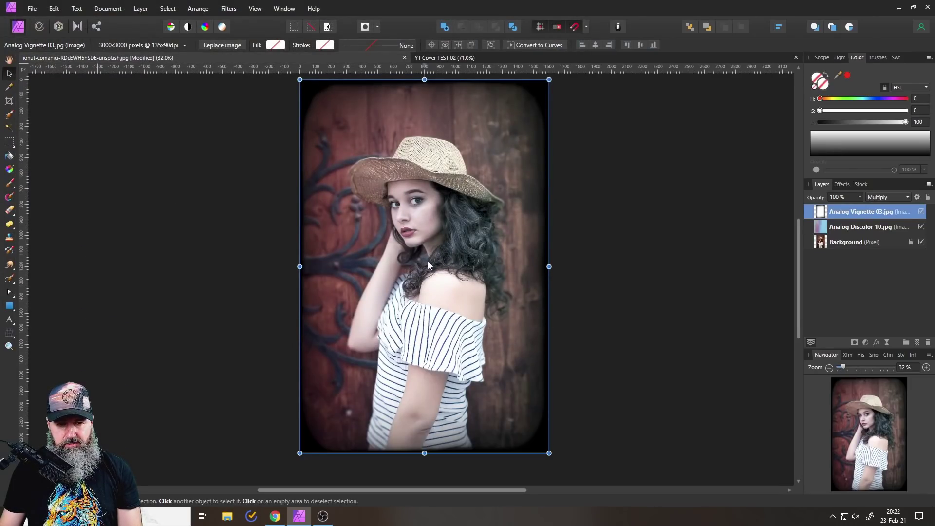
Place Grain-Color-pixelated.jpg, move its layer just above Background, and stretch it over the whole portrait.
click(427, 263)
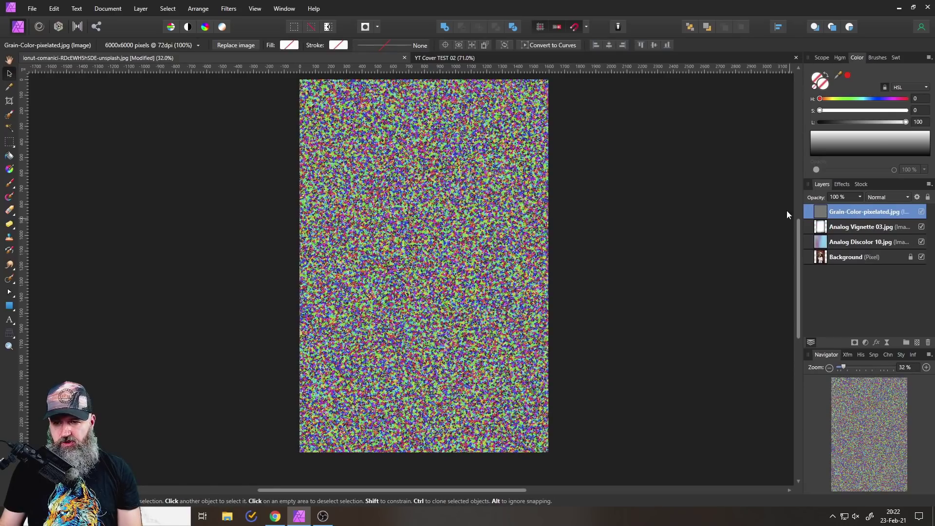
drag(826, 214, 824, 251)
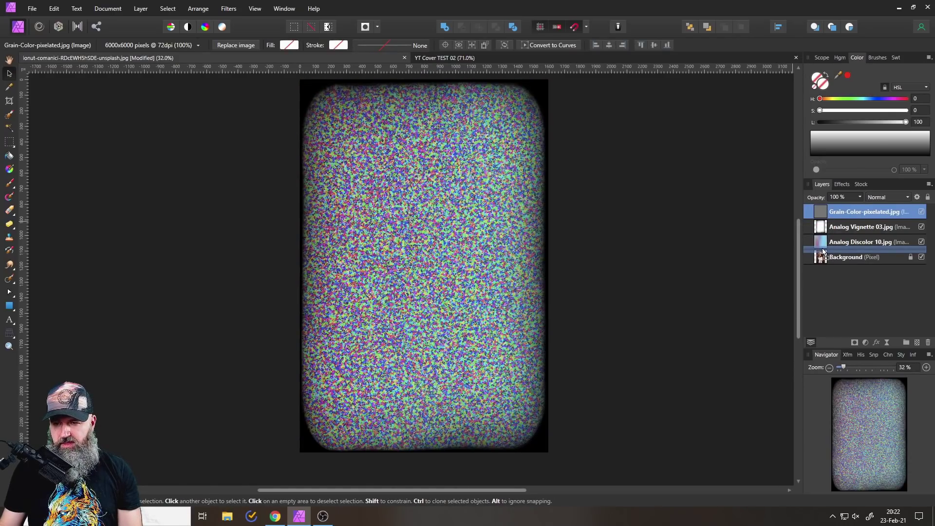
scroll(533, 324, down, 3)
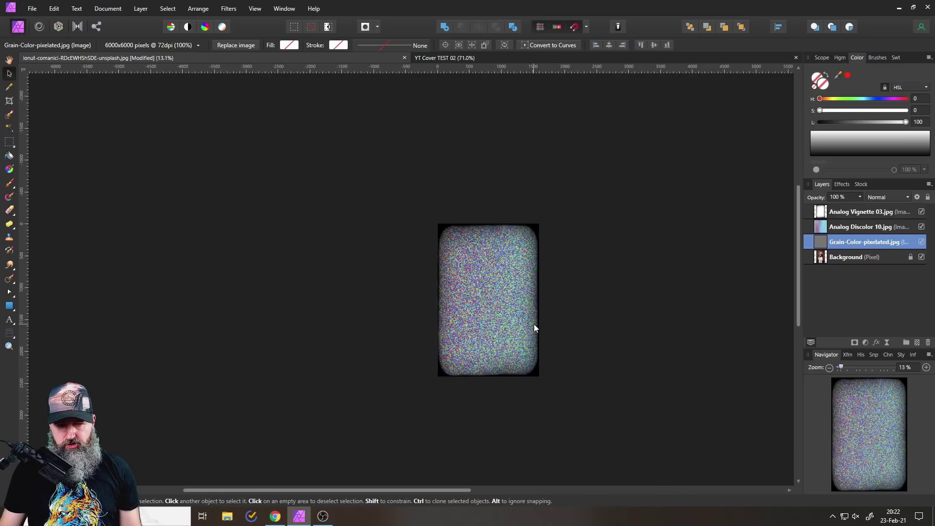
drag(652, 457, 516, 319)
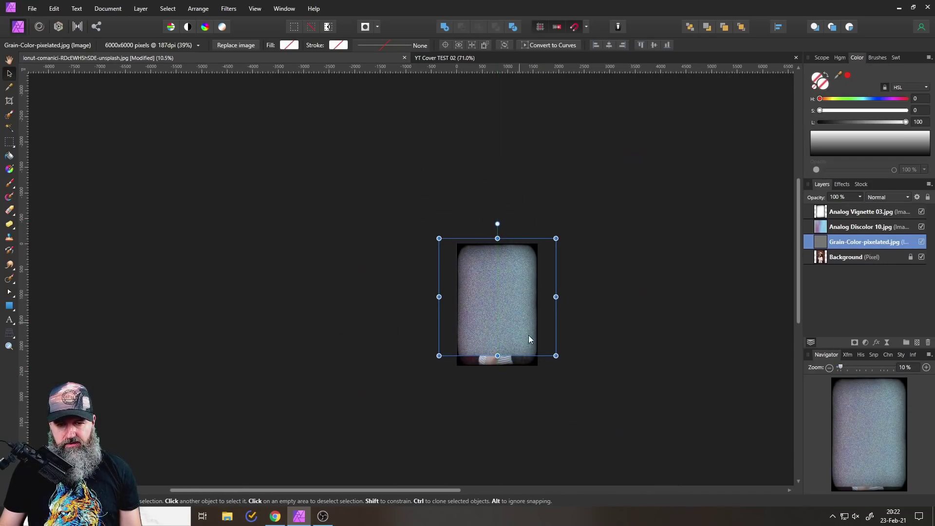
drag(556, 359, 564, 374)
scroll(504, 315, up, 4)
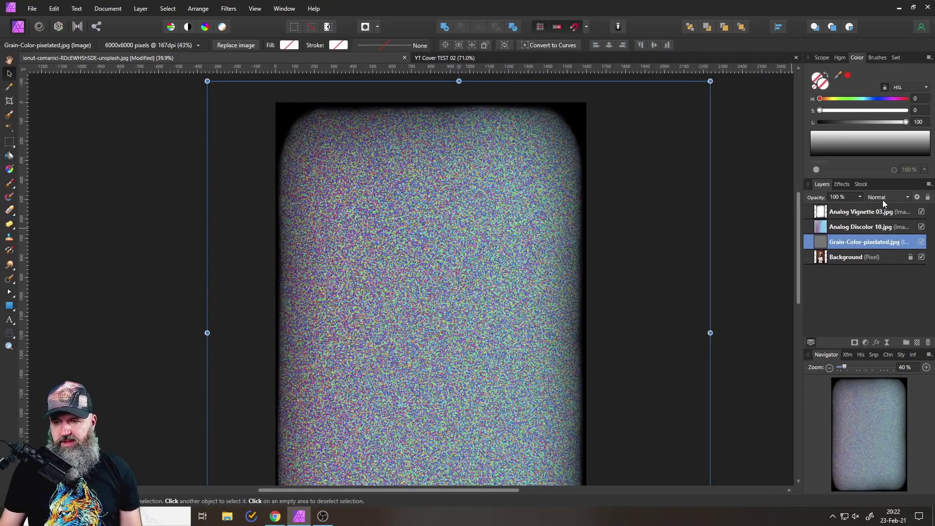
Set the grain layer's blend mode to Soft Light and its opacity to 53%.
click(883, 198)
click(875, 349)
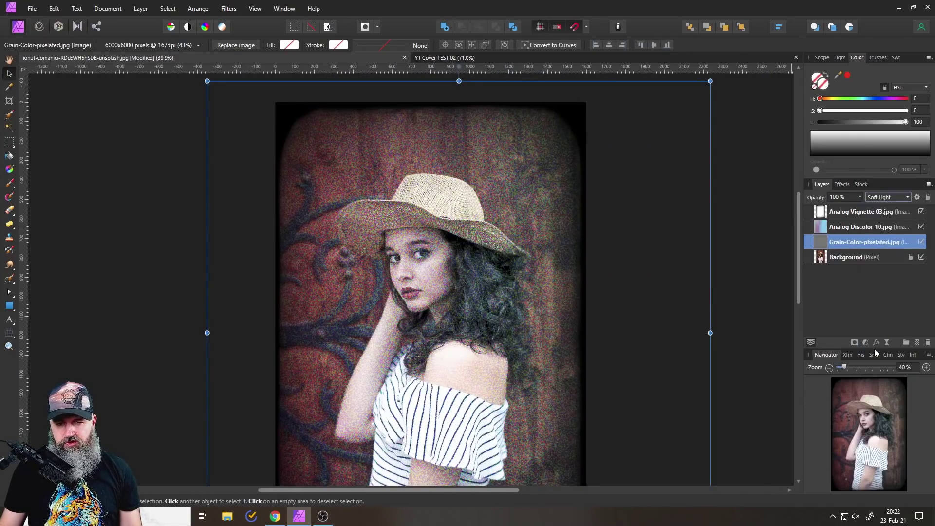
click(859, 197)
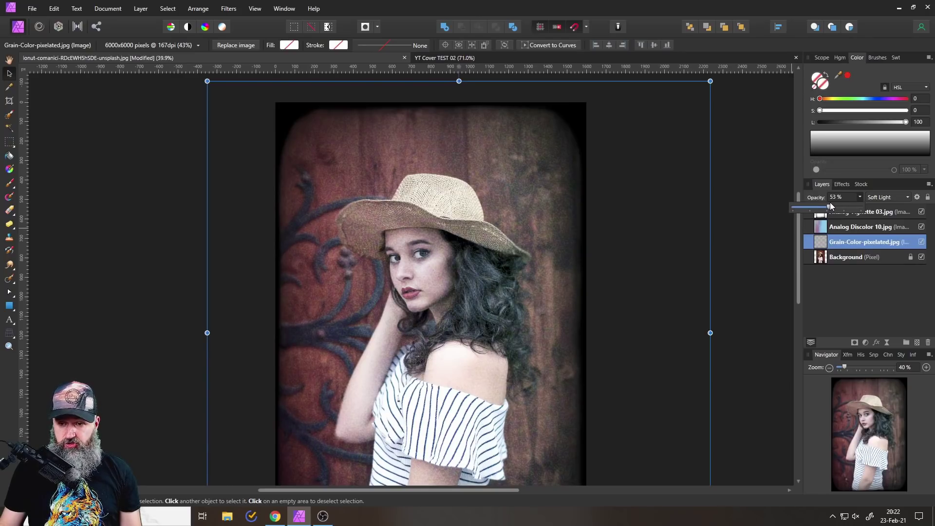
In the grain's Blend Options, lower the underlying highlights output from 100% to 9.1%.
click(918, 198)
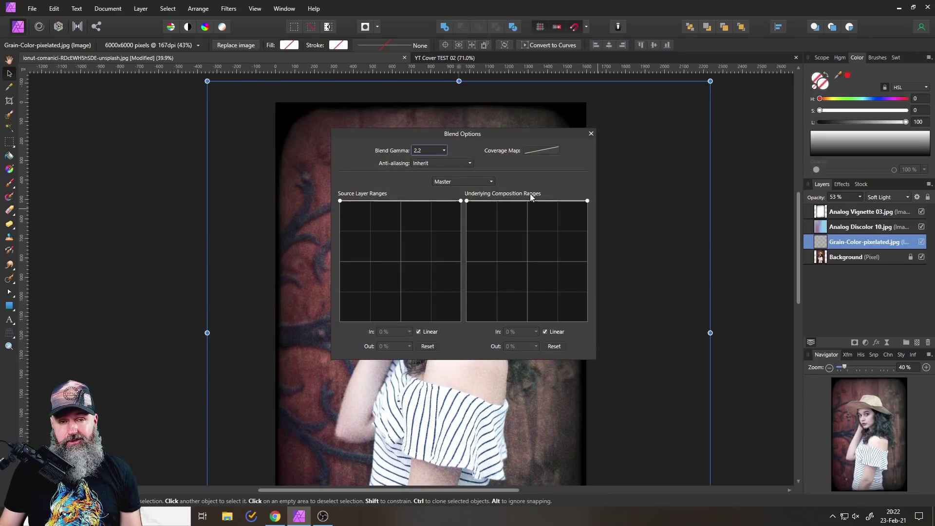
drag(588, 201, 591, 272)
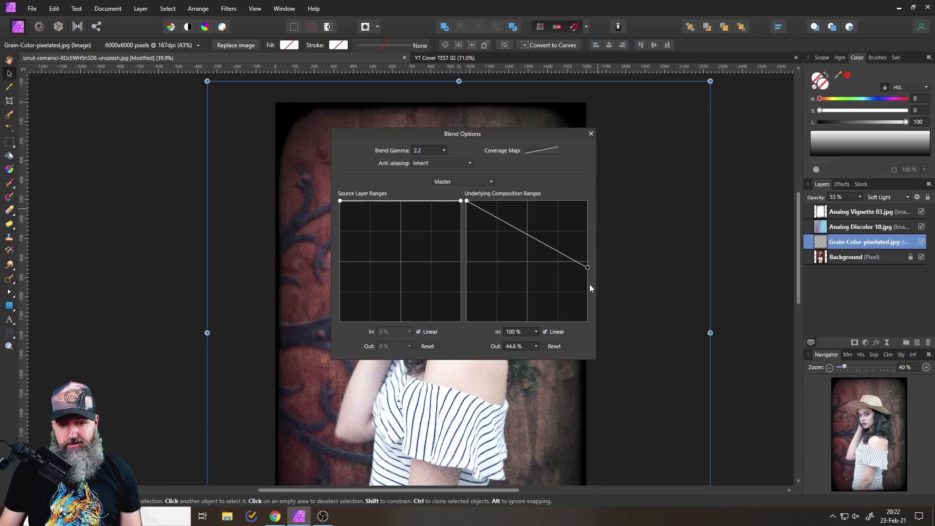
drag(590, 285, 593, 286)
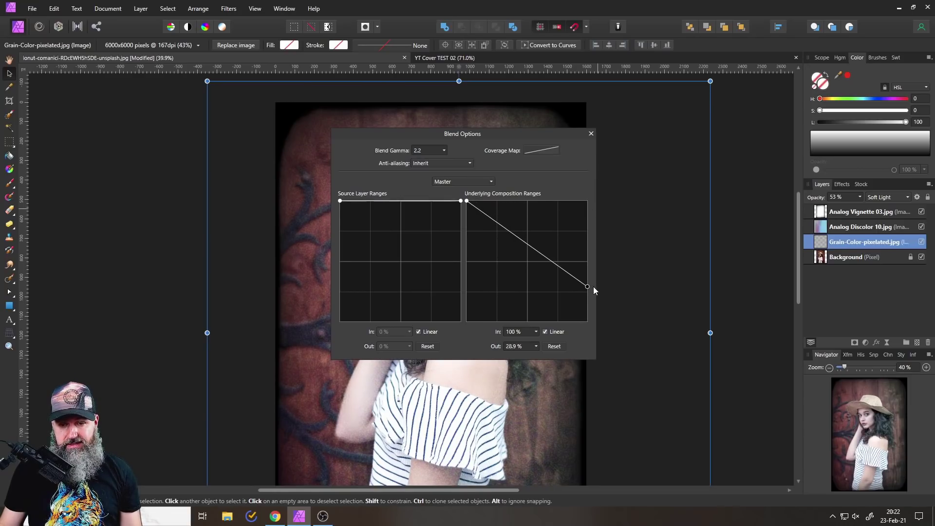
drag(443, 134, 663, 128)
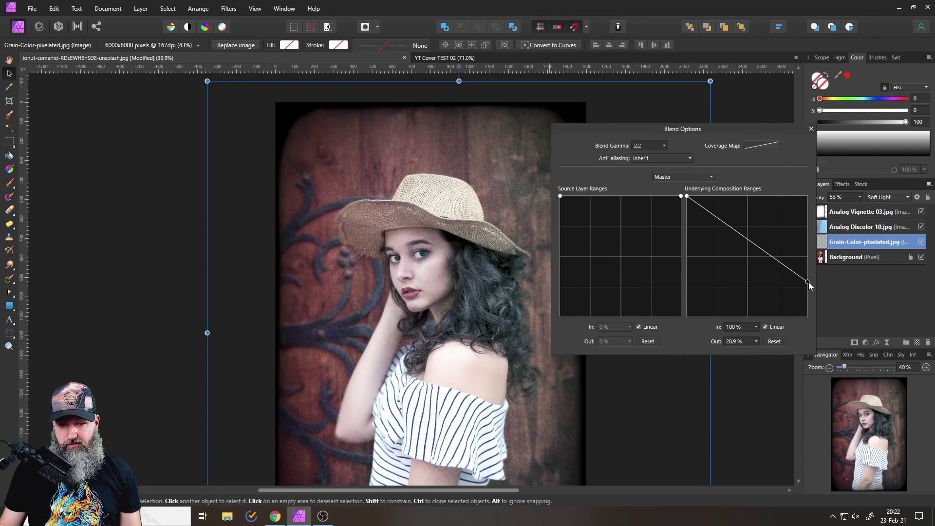
drag(809, 282, 817, 306)
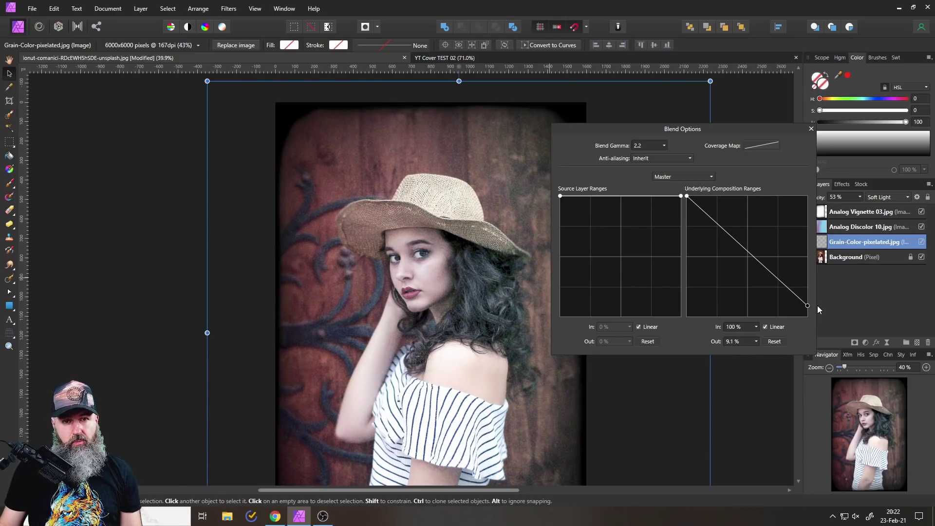
Close the grain layer's Blend Options dialog.
click(812, 130)
scroll(422, 273, up, 5)
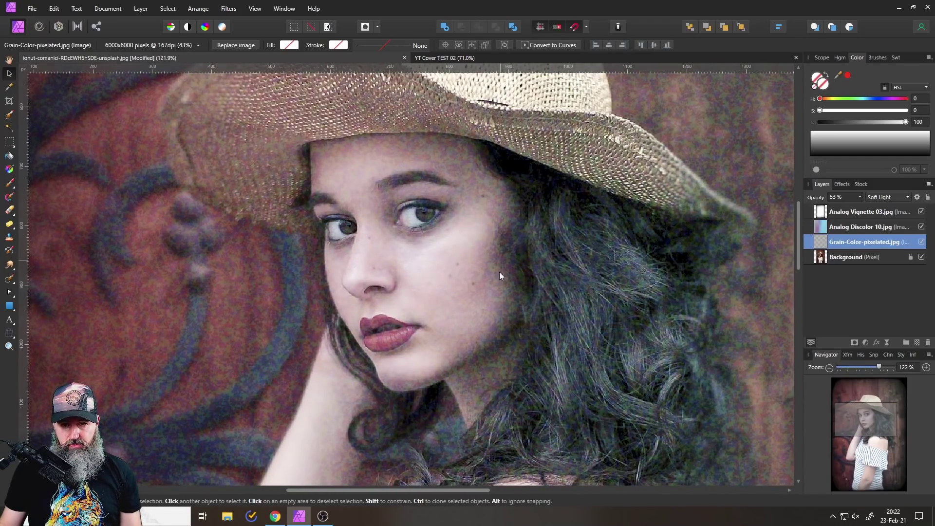
scroll(481, 342, down, 7)
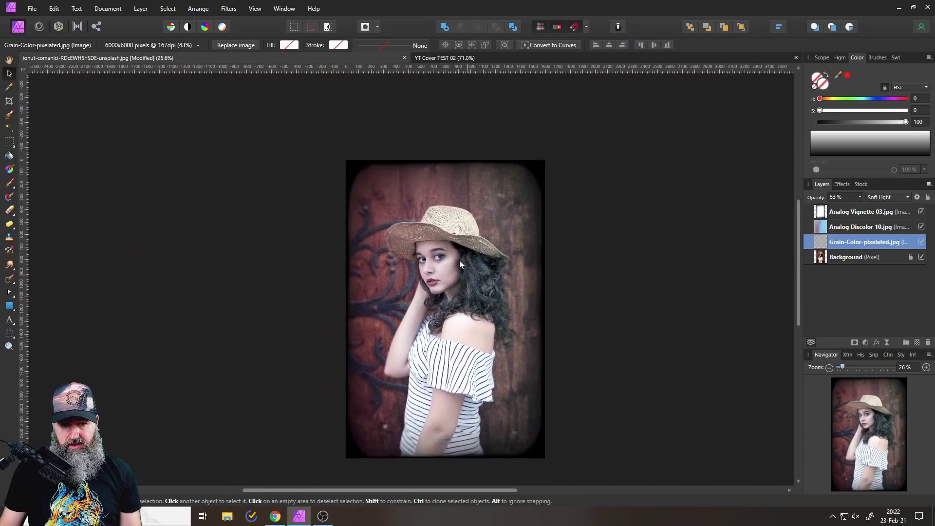
Scale the grain texture inward from two corners, then select the Background layer.
drag(599, 90, 582, 101)
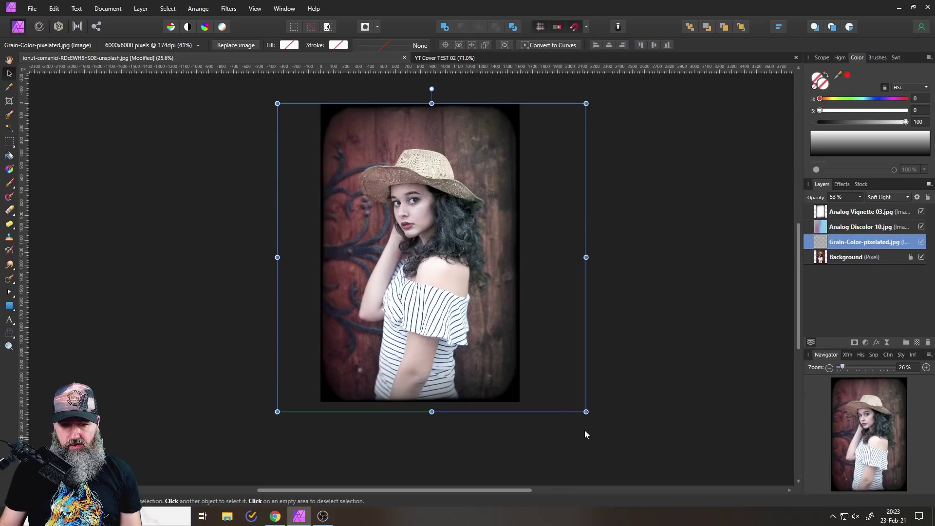
drag(576, 405, 568, 394)
click(399, 264)
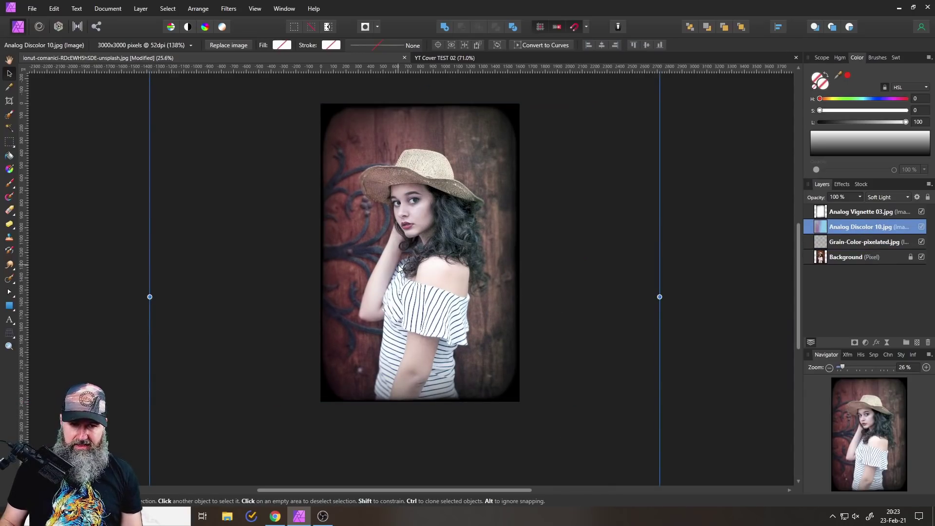
scroll(398, 264, up, 1)
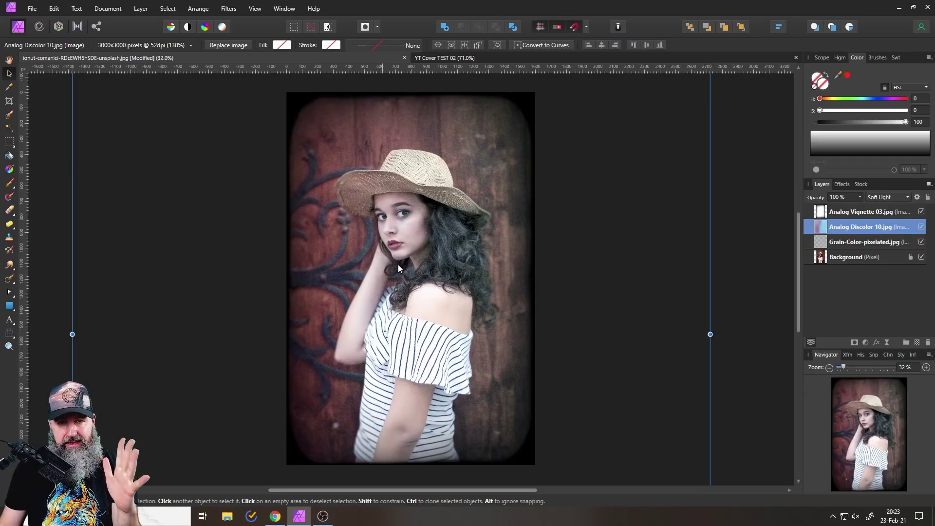
click(826, 261)
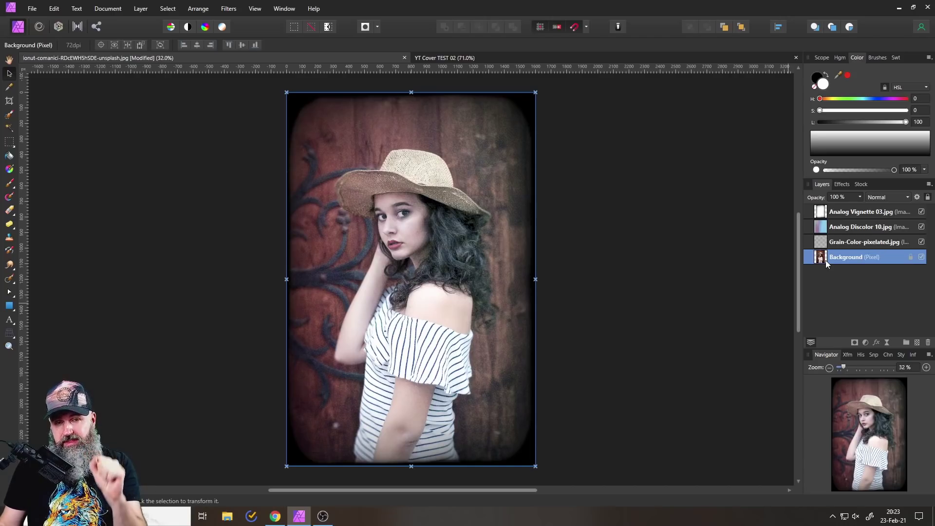
Add a Curves adjustment above Background, raising the black point and lowering the white point.
click(866, 343)
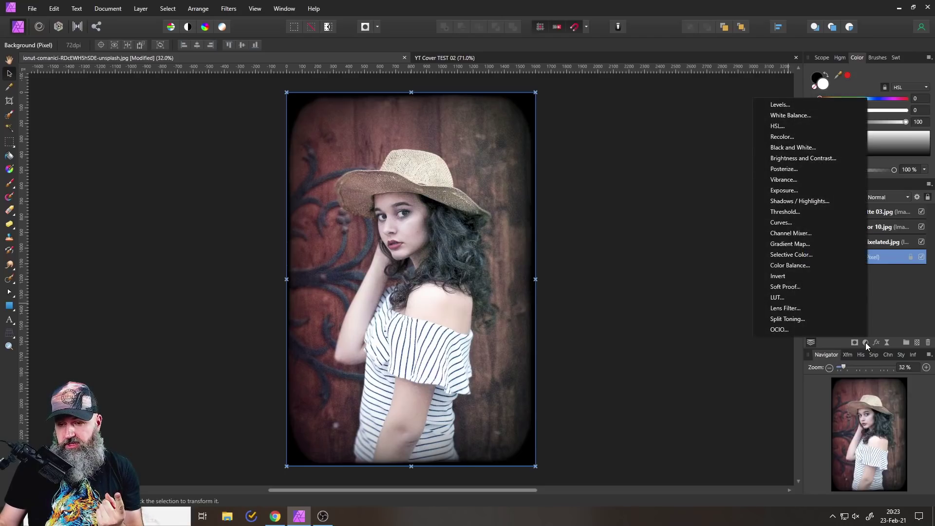
click(793, 221)
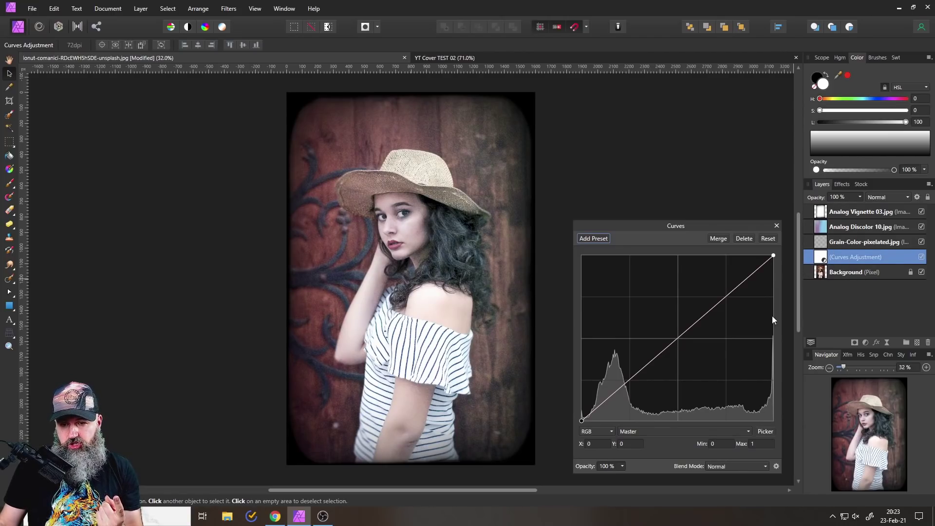
drag(582, 420, 573, 410)
drag(773, 255, 799, 268)
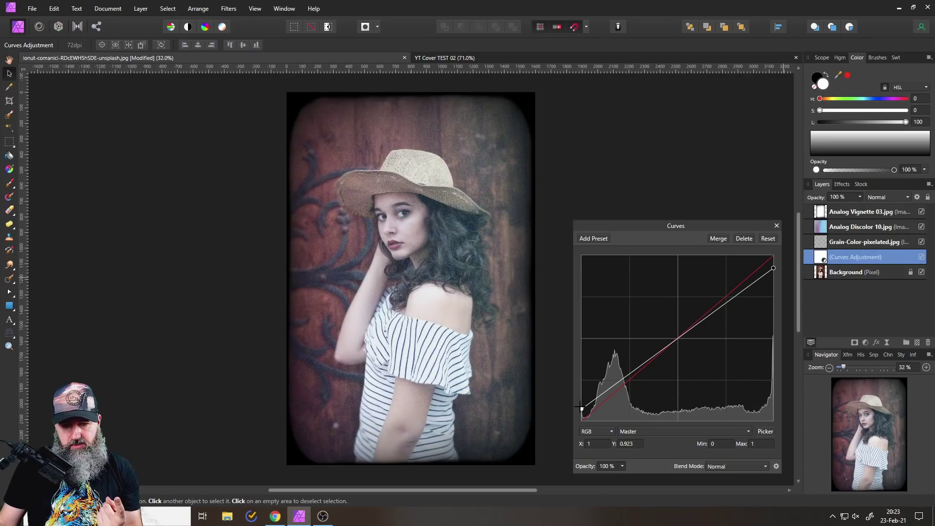
drag(579, 408, 574, 401)
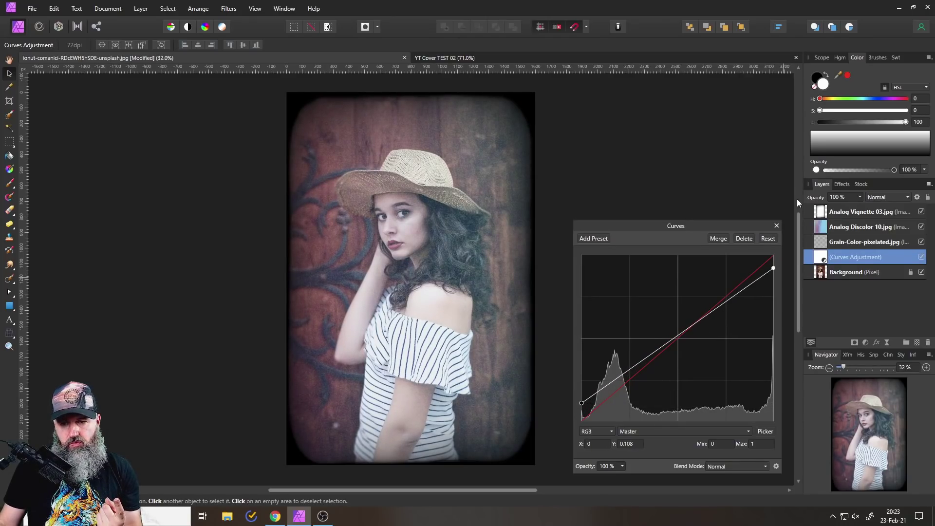
click(777, 226)
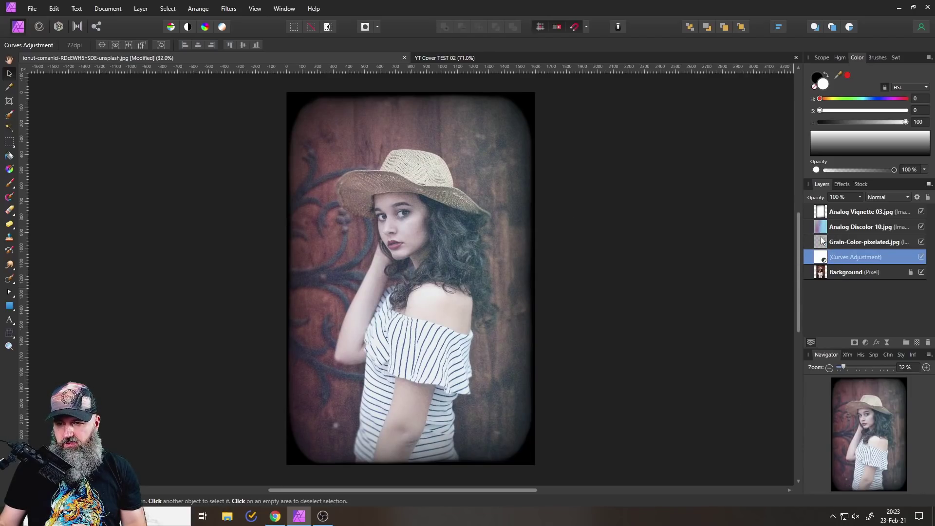
Place Analog Light Leaks 18.jpg from the Analog Light Leaks folder, sized to cover the portrait.
click(823, 228)
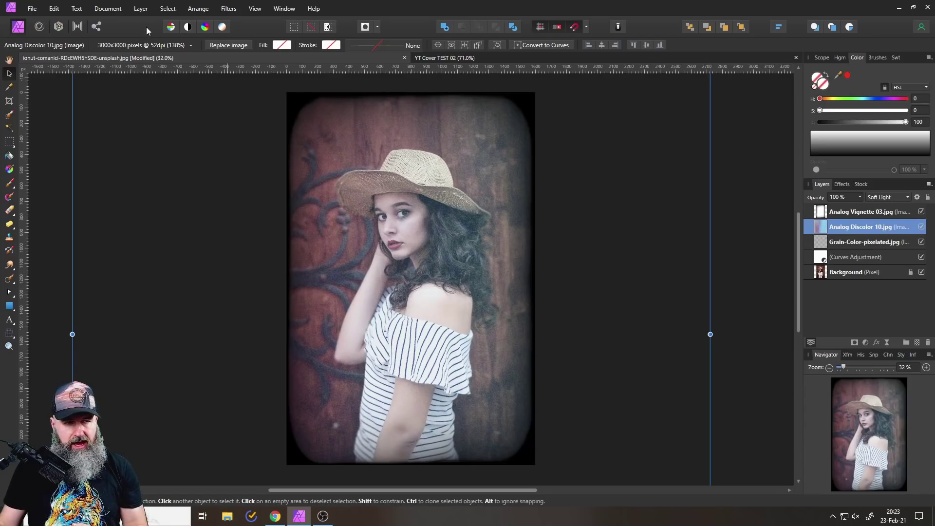
click(34, 11)
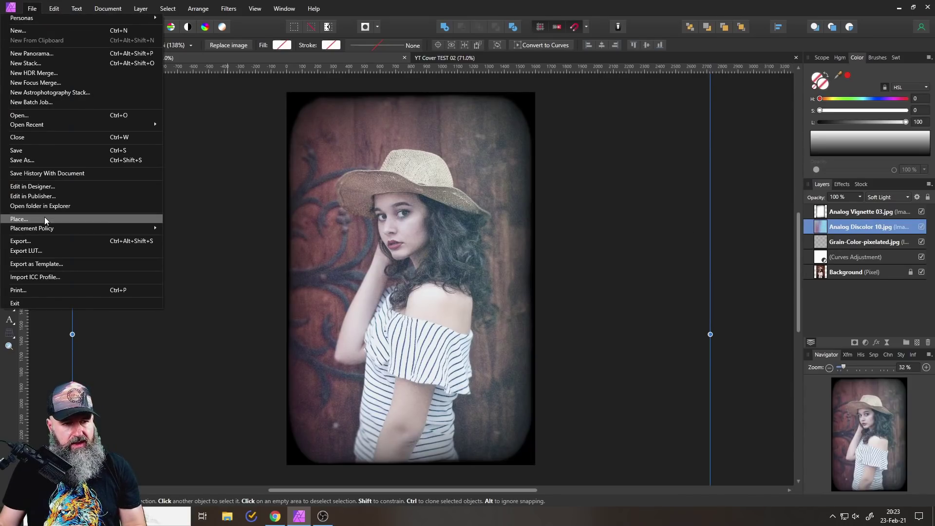
click(19, 219)
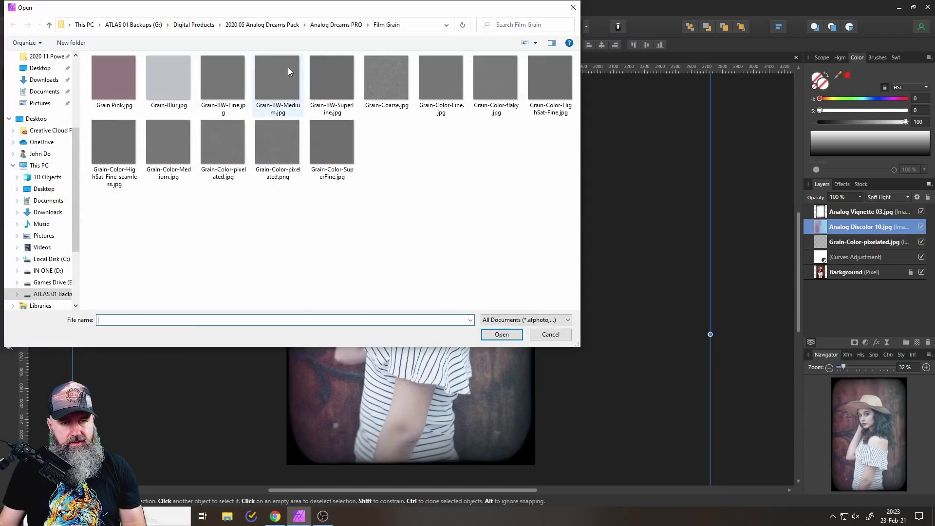
click(327, 25)
double_click(141, 81)
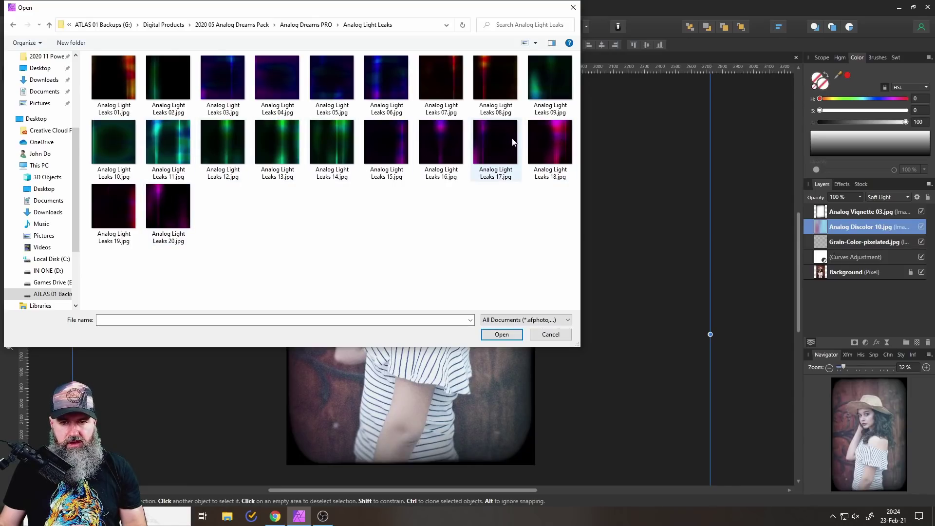
double_click(533, 141)
click(436, 214)
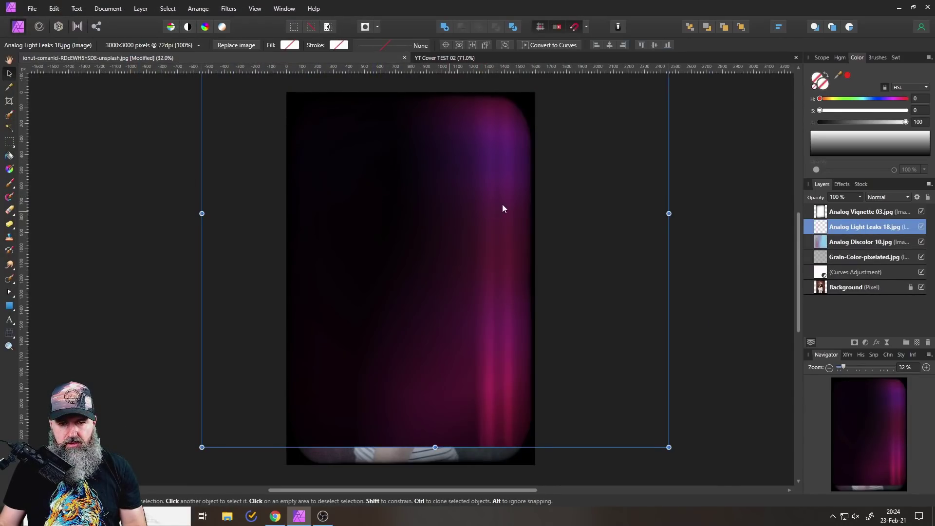
drag(501, 204, 482, 249)
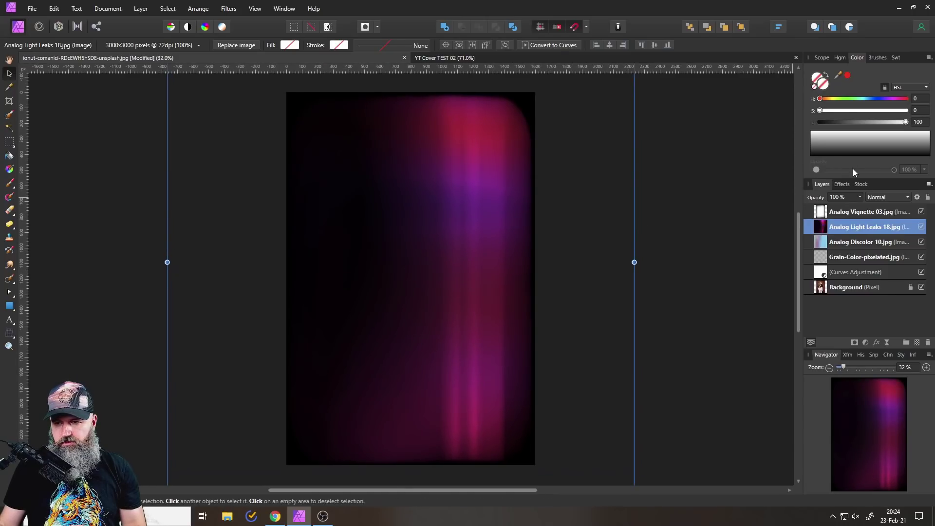
Blend the light leak in Screen mode and nudge it slightly to the right.
click(885, 203)
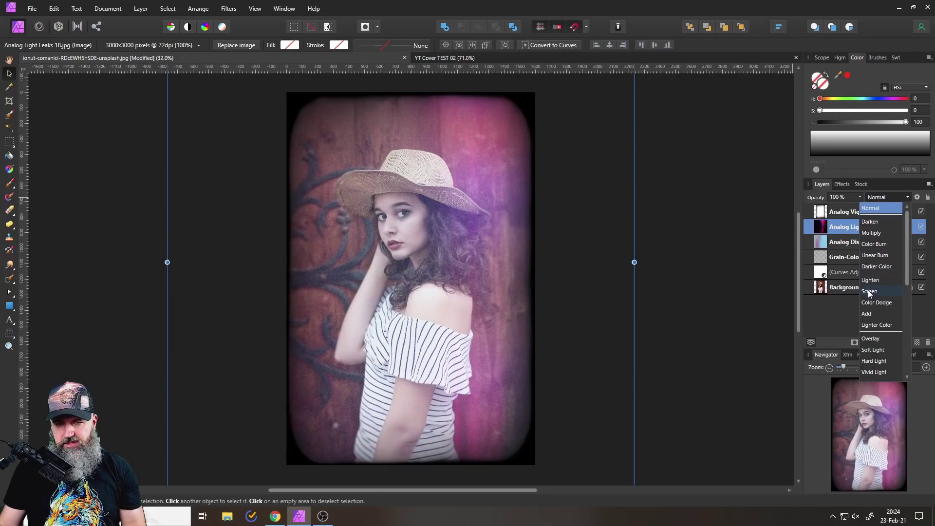
click(868, 287)
drag(513, 216, 535, 218)
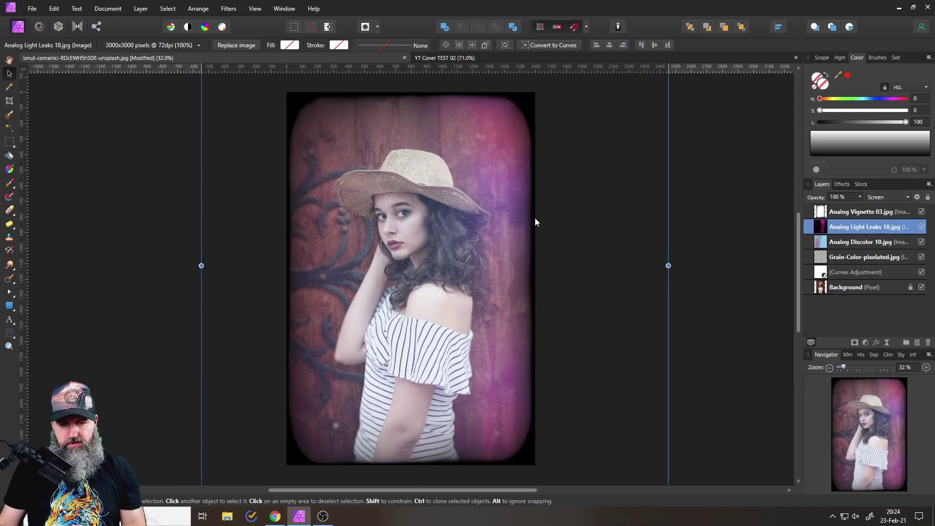
click(820, 217)
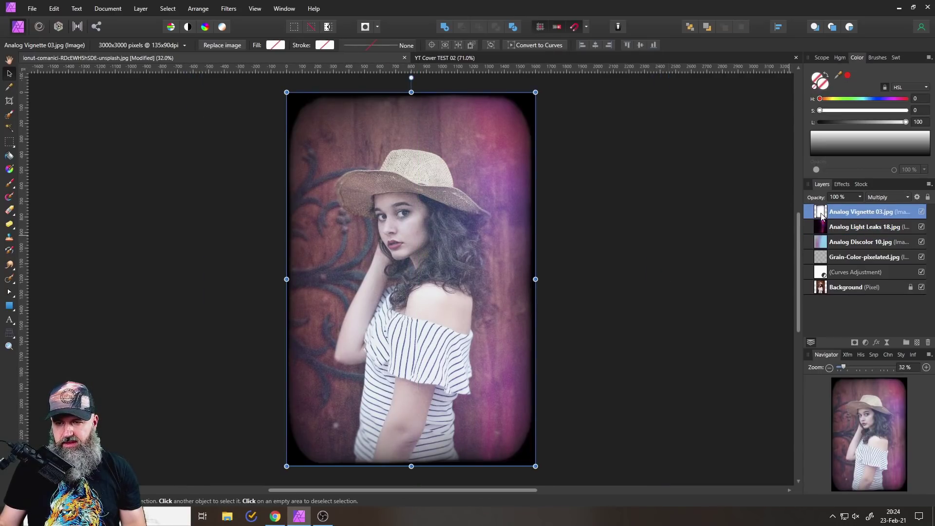
Add a Color Balance adjustment on top: Cyan/Red 33%, Magenta/Green -28%, Yellow/Blue 22%.
click(866, 342)
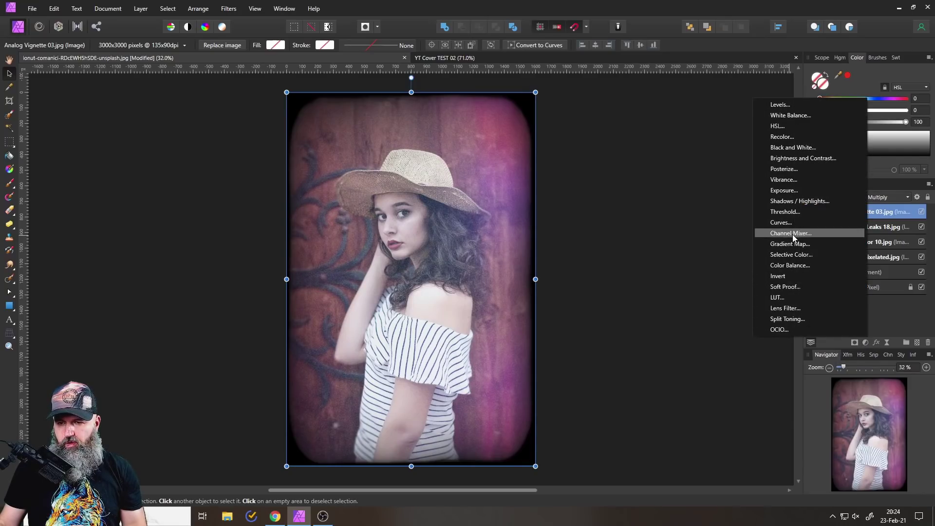
click(805, 264)
drag(670, 325, 677, 247)
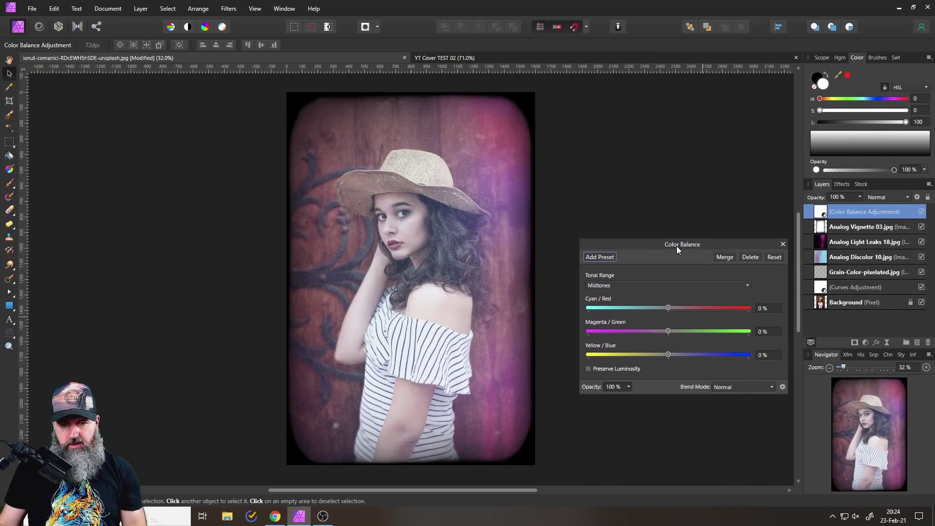
drag(669, 308, 687, 360)
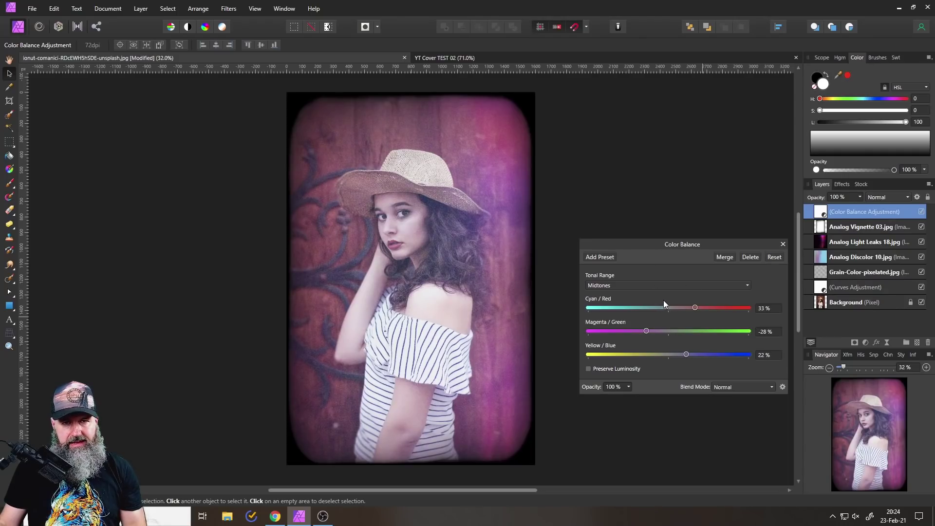
click(783, 244)
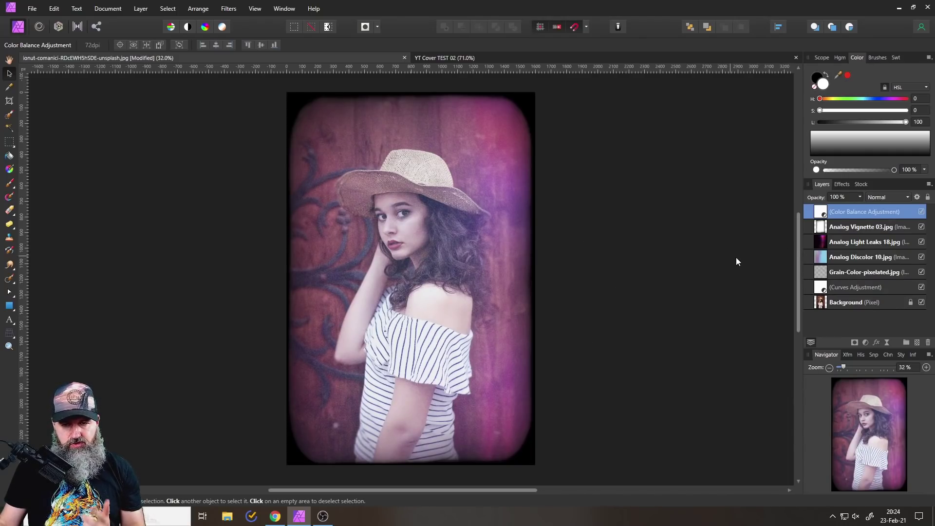
Shift, rotate and enlarge the Analog Discolor 10 texture well past the canvas, then zoom back in.
click(818, 257)
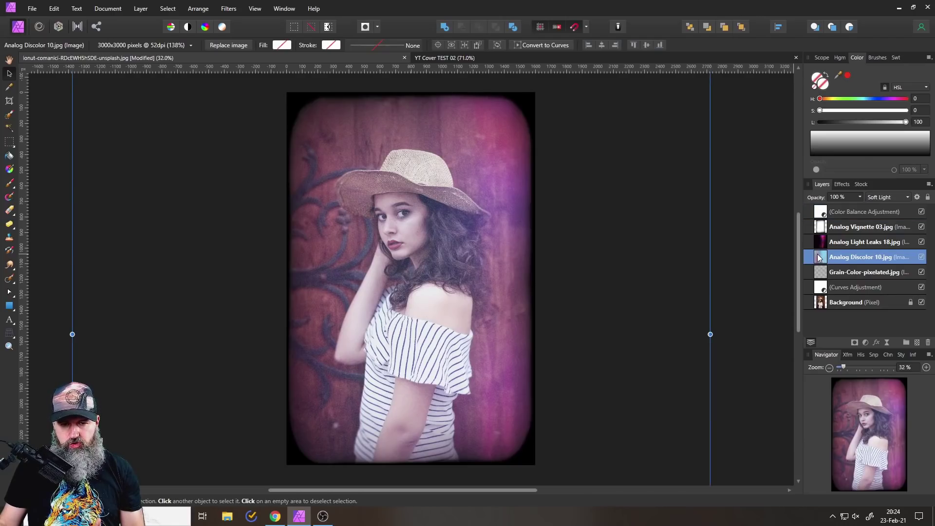
drag(470, 287, 525, 311)
scroll(525, 314, down, 4)
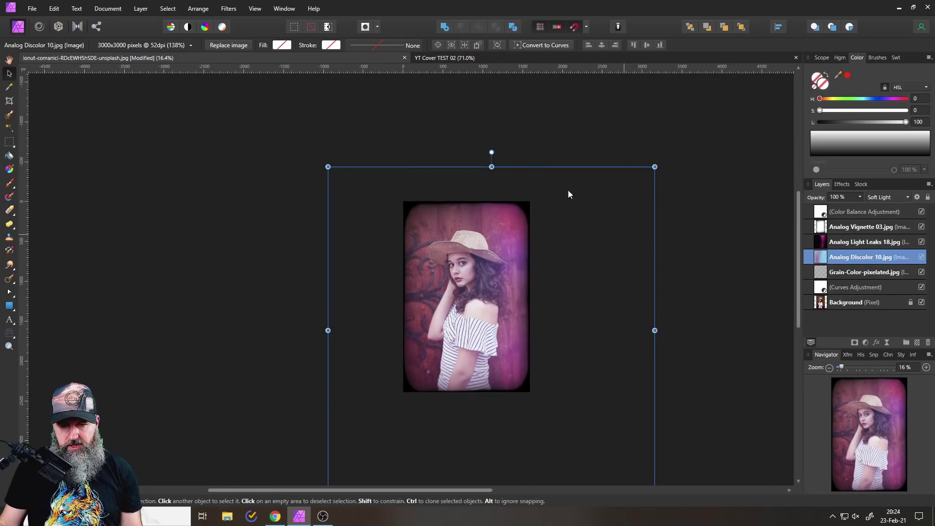
drag(491, 153, 662, 243)
drag(585, 305, 565, 287)
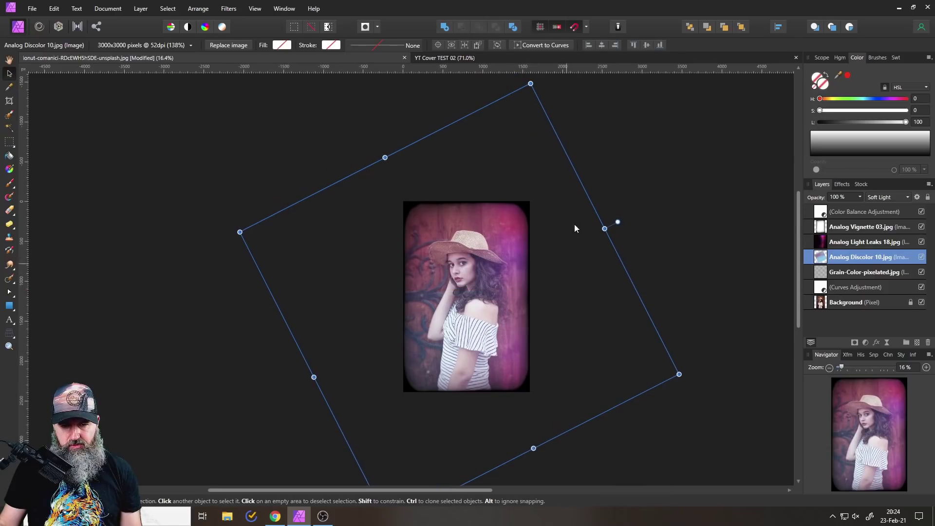
drag(679, 374, 799, 428)
drag(597, 333, 578, 328)
click(173, 307)
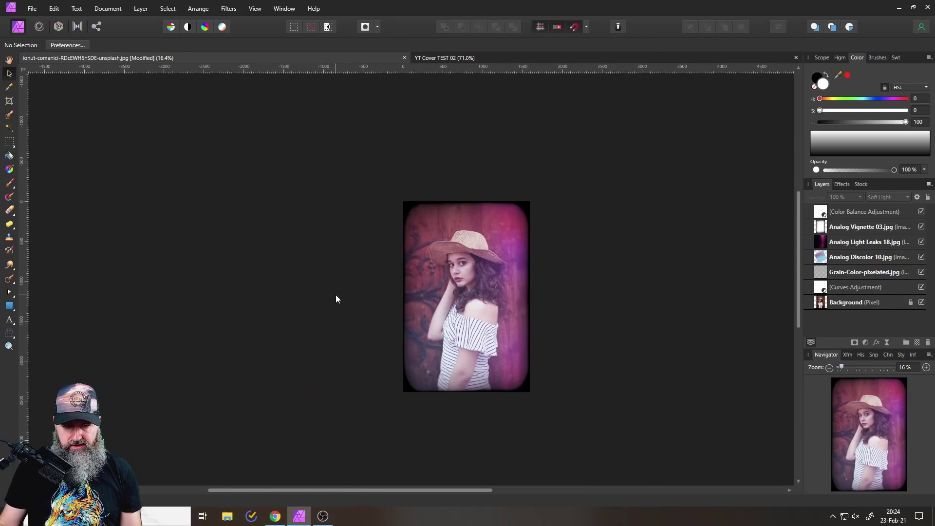
key(ctrl+plus)
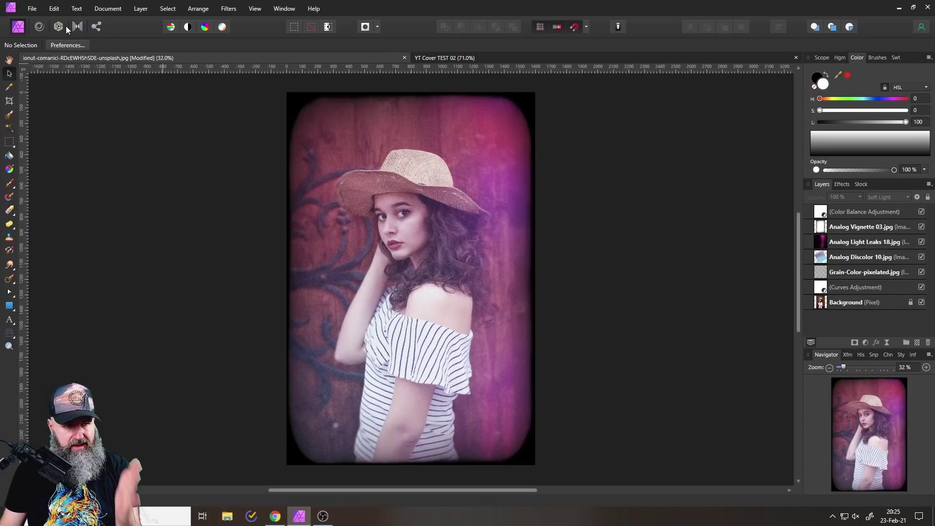
Export the edit as template 'Analog Style 01' into AP Templates\Creative\Analog.
click(32, 8)
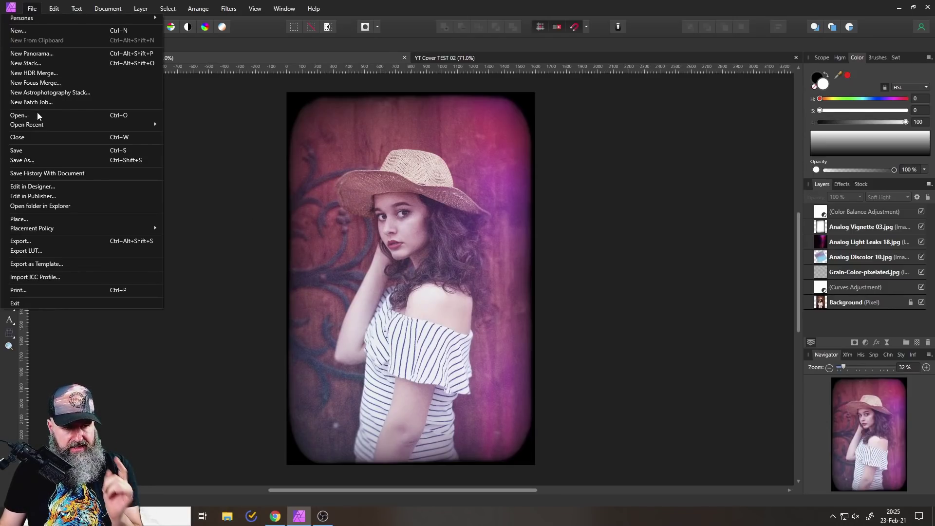
click(44, 264)
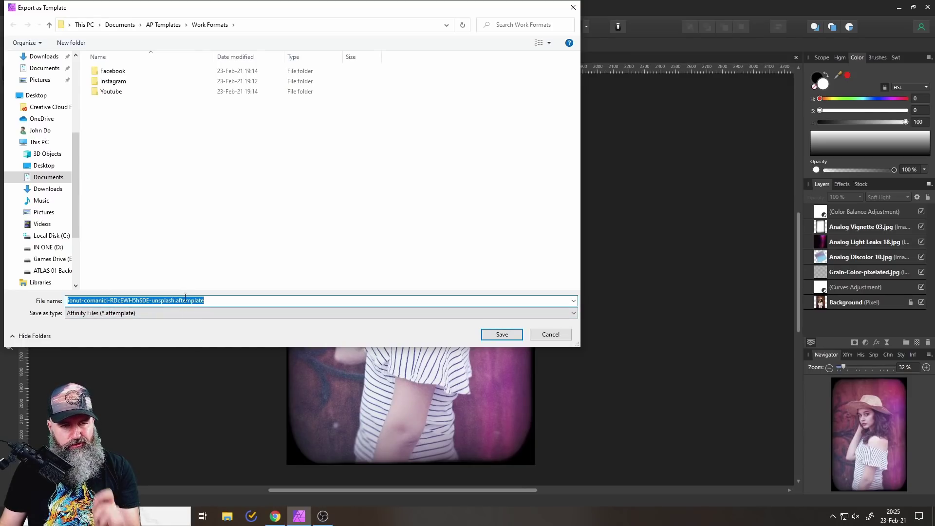
click(156, 25)
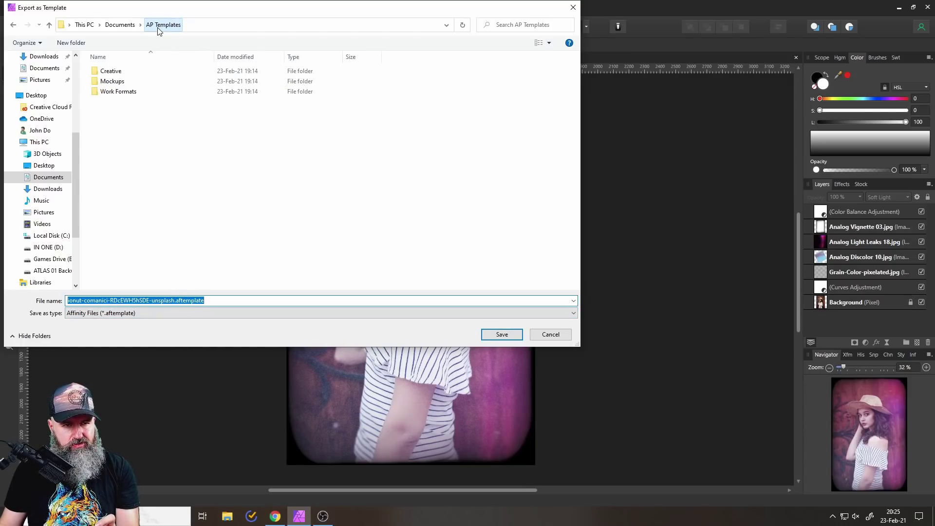
double_click(119, 72)
double_click(123, 74)
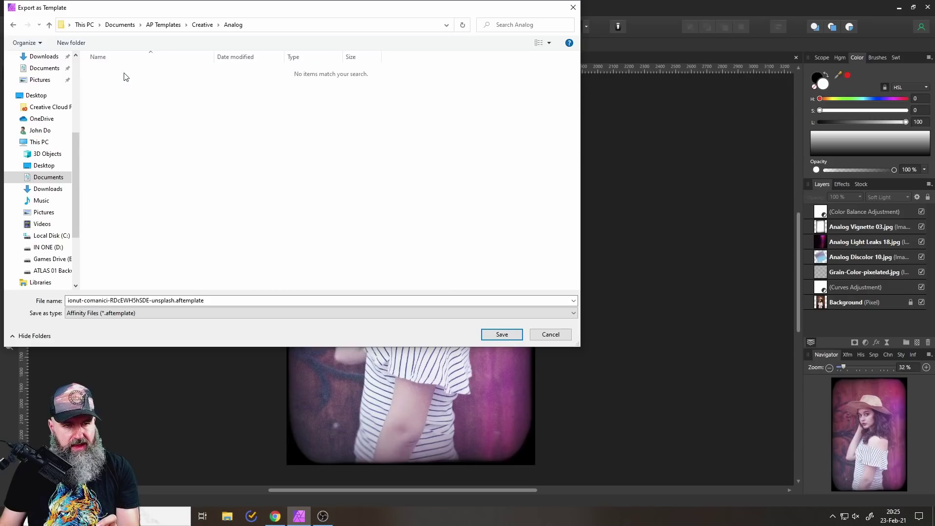
key(alt+n)
text(Analog)
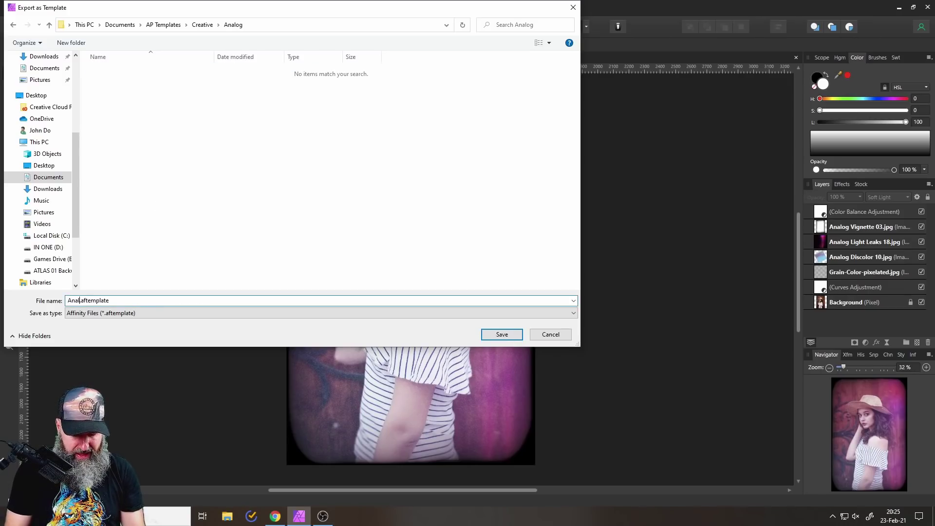
text( Style 01)
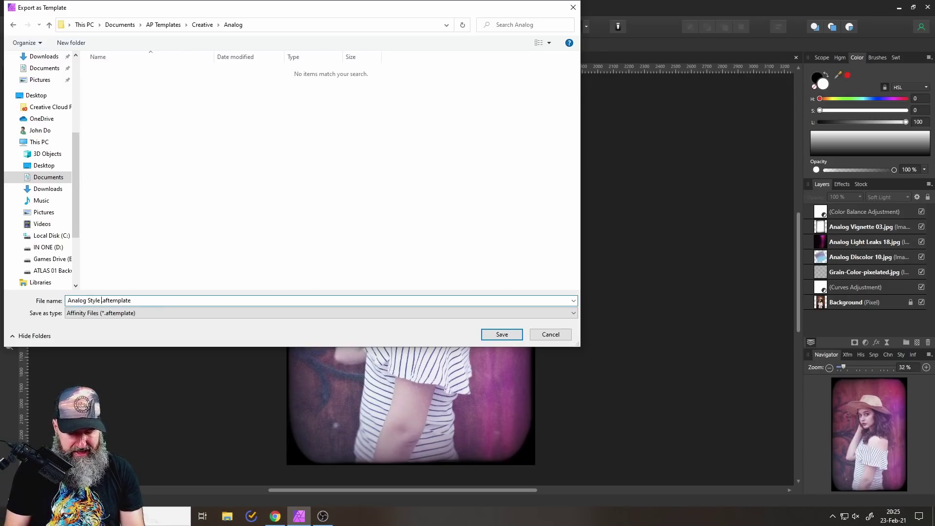
key(Return)
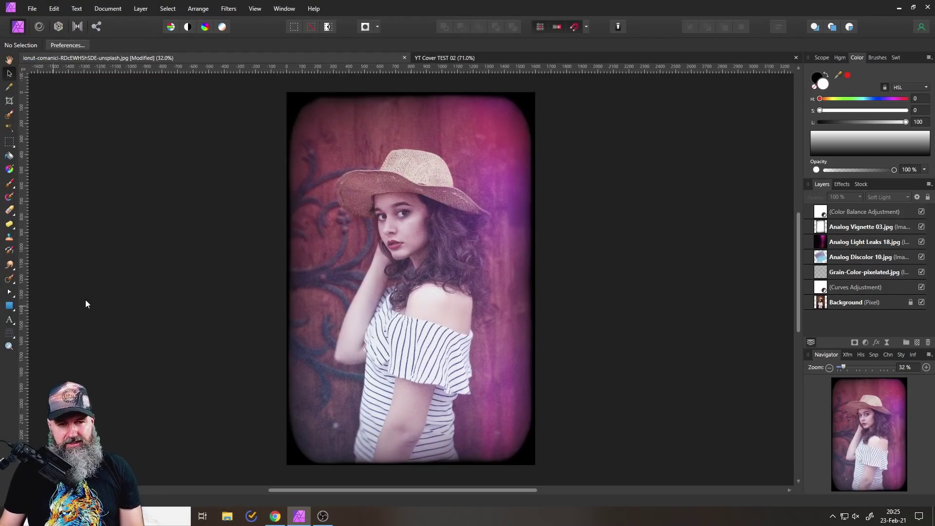
click(33, 10)
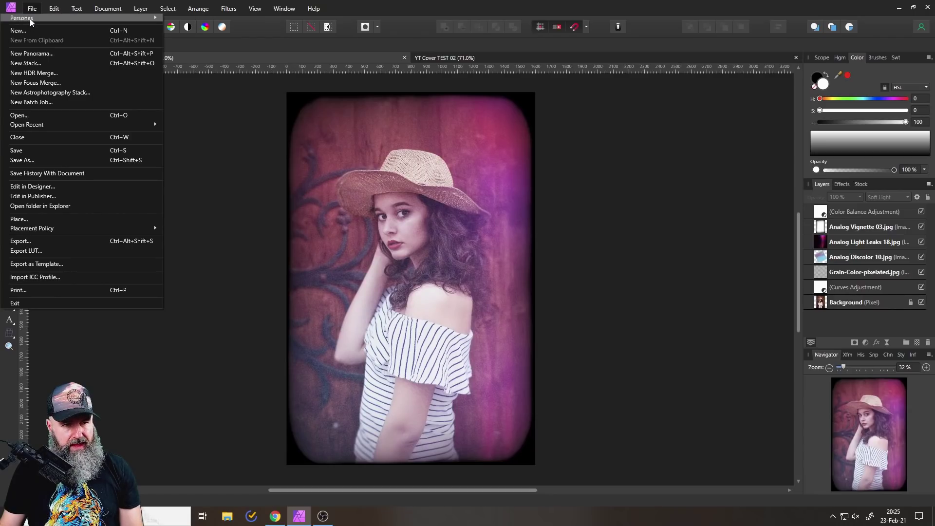
click(18, 30)
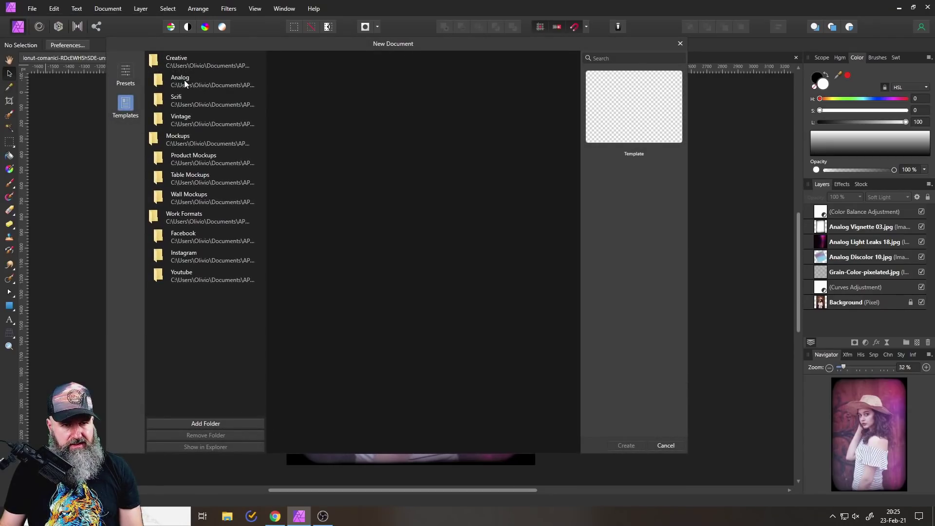
click(188, 82)
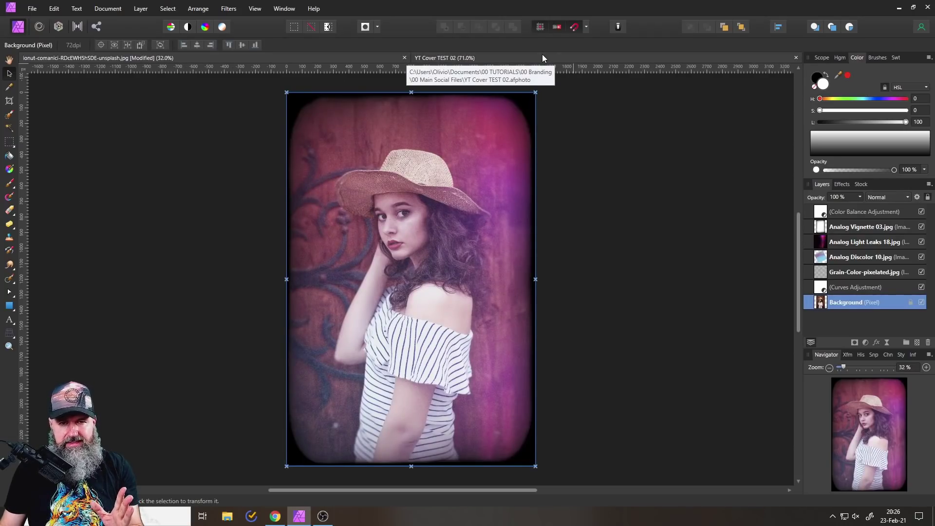
On YT Cover TEST 02, move CAN YOU DO THE SAME? up and EASY LANDSCAPE TUTORIAL right.
click(543, 57)
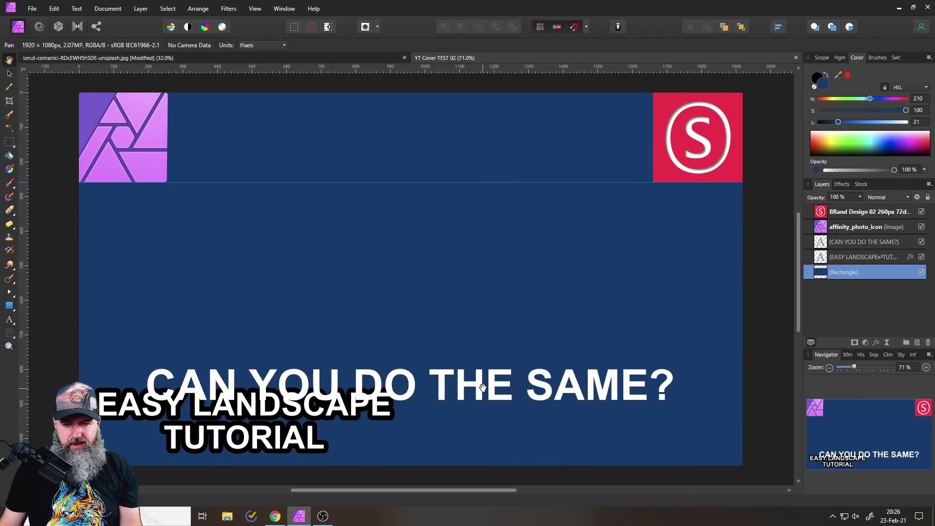
click(10, 73)
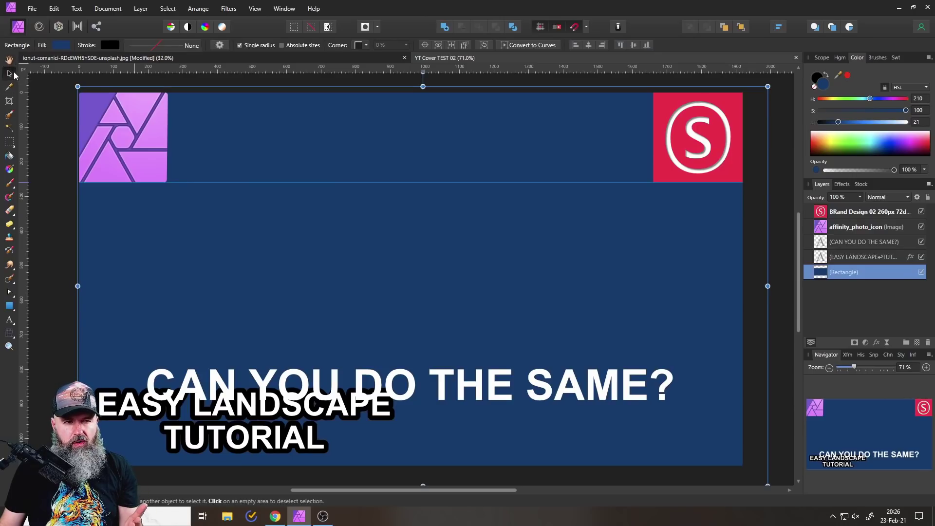
click(464, 394)
drag(465, 393, 478, 344)
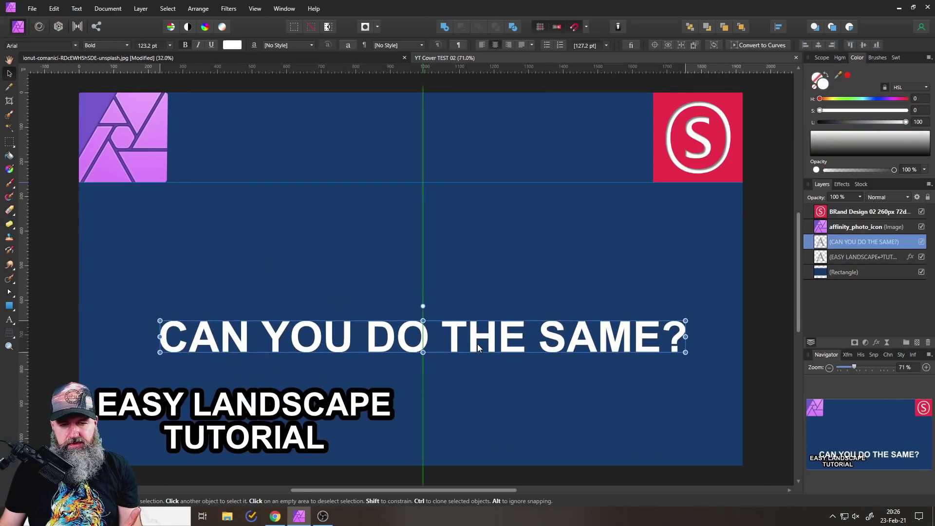
click(367, 409)
drag(367, 409, 463, 398)
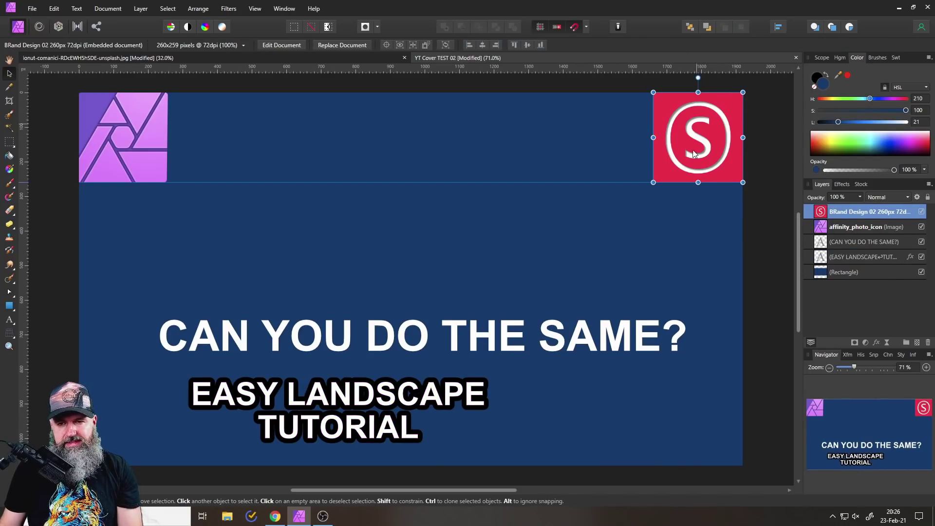
Alternately select the CAN YOU DO THE SAME? headline and EASY LANDSCAPE TUTORIAL text.
click(782, 264)
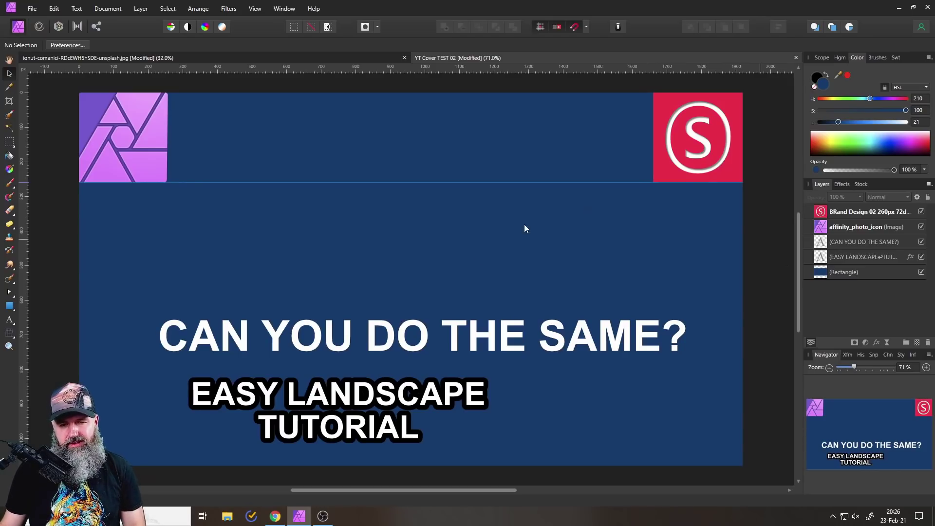
click(426, 336)
click(424, 395)
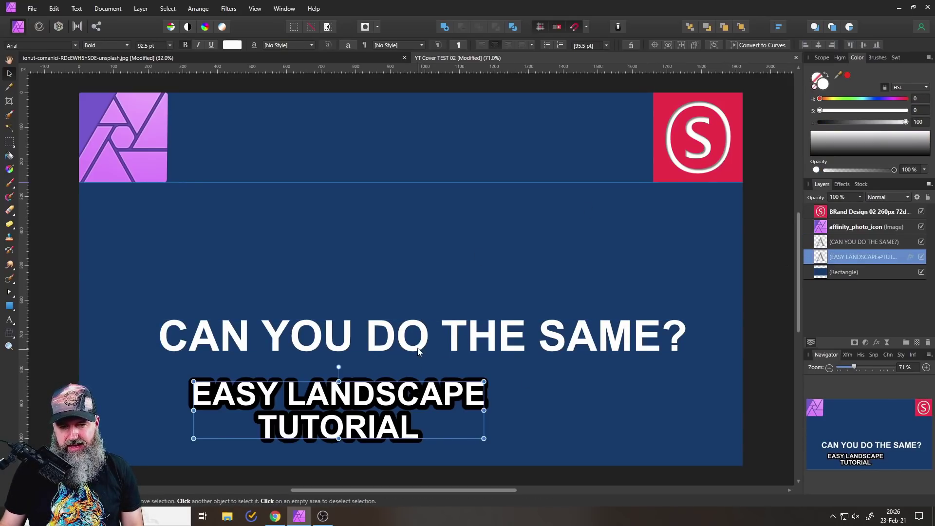
click(422, 336)
click(427, 398)
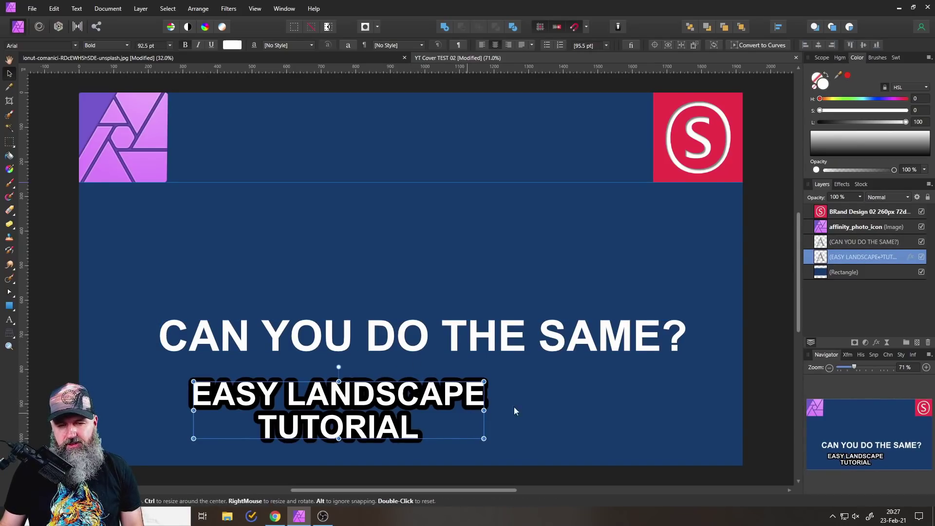
click(428, 333)
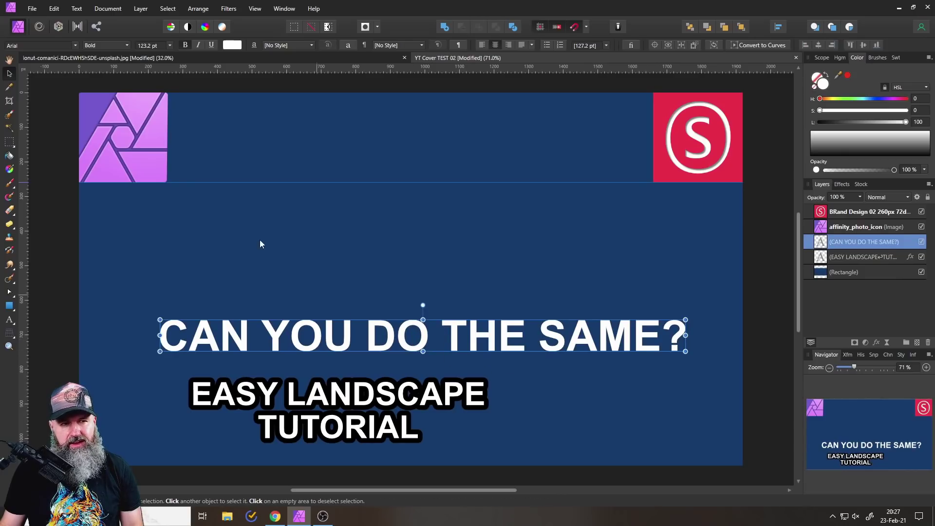